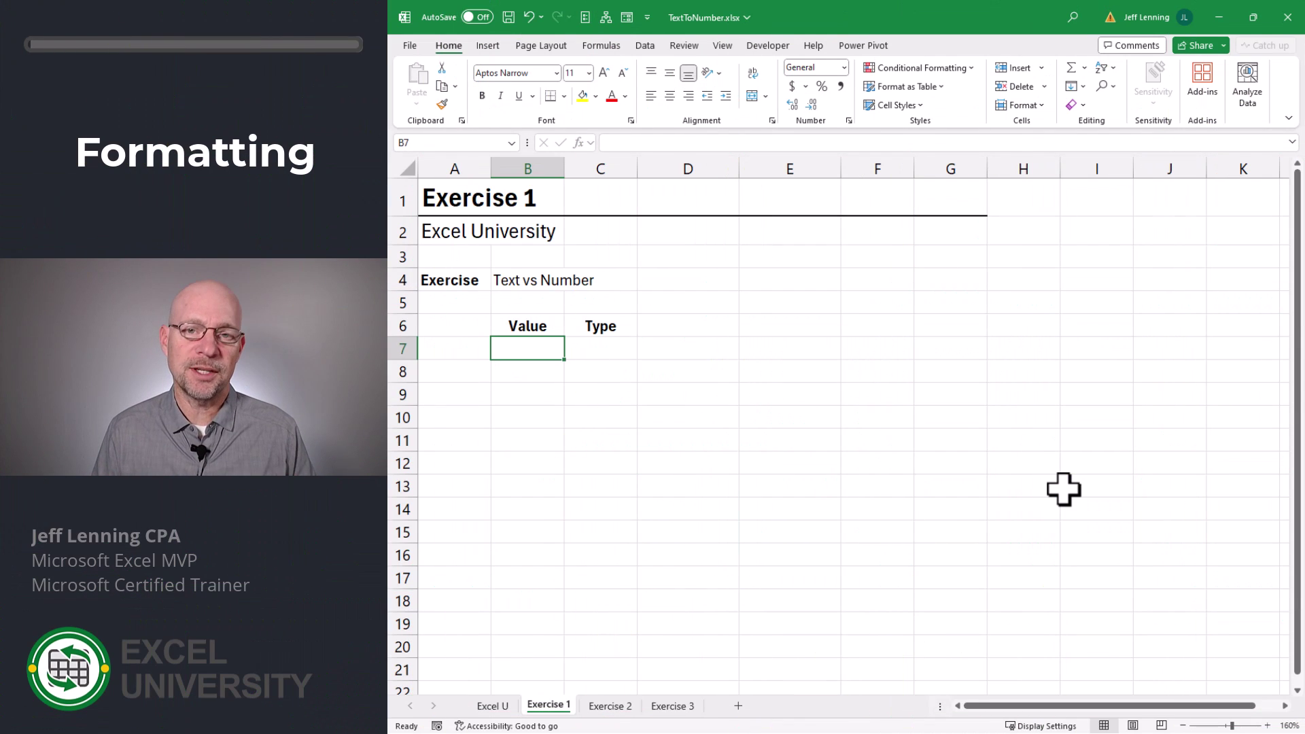
Step: Enter 1 in B7 and inspect the Type formula in C7
type("1")
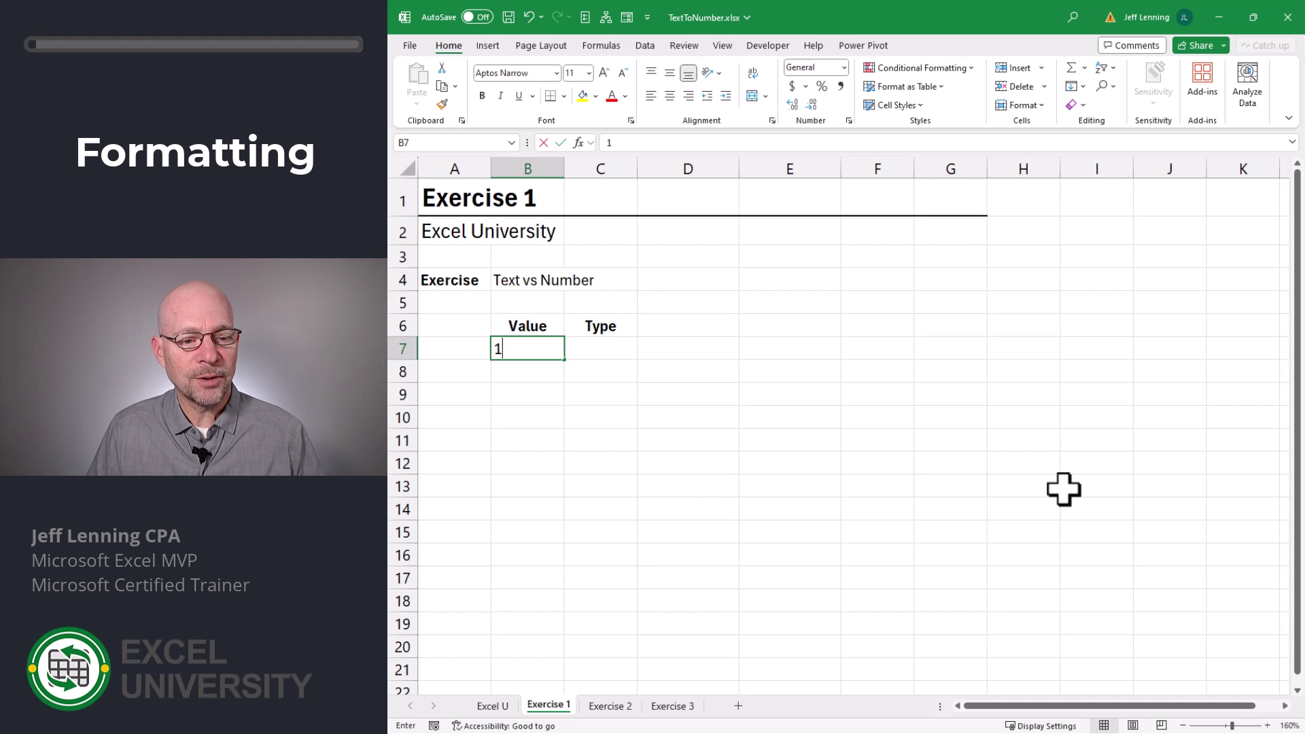
key("Return")
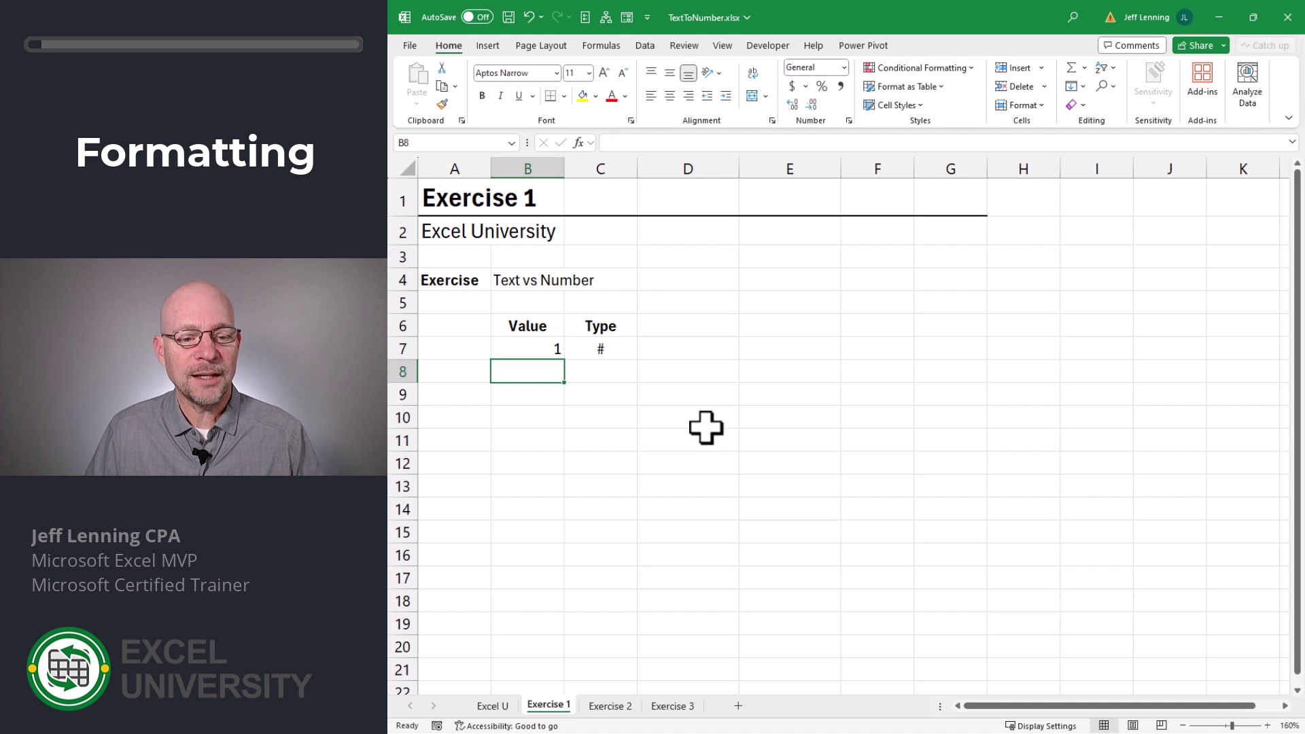
left_click(615, 348)
key("F2")
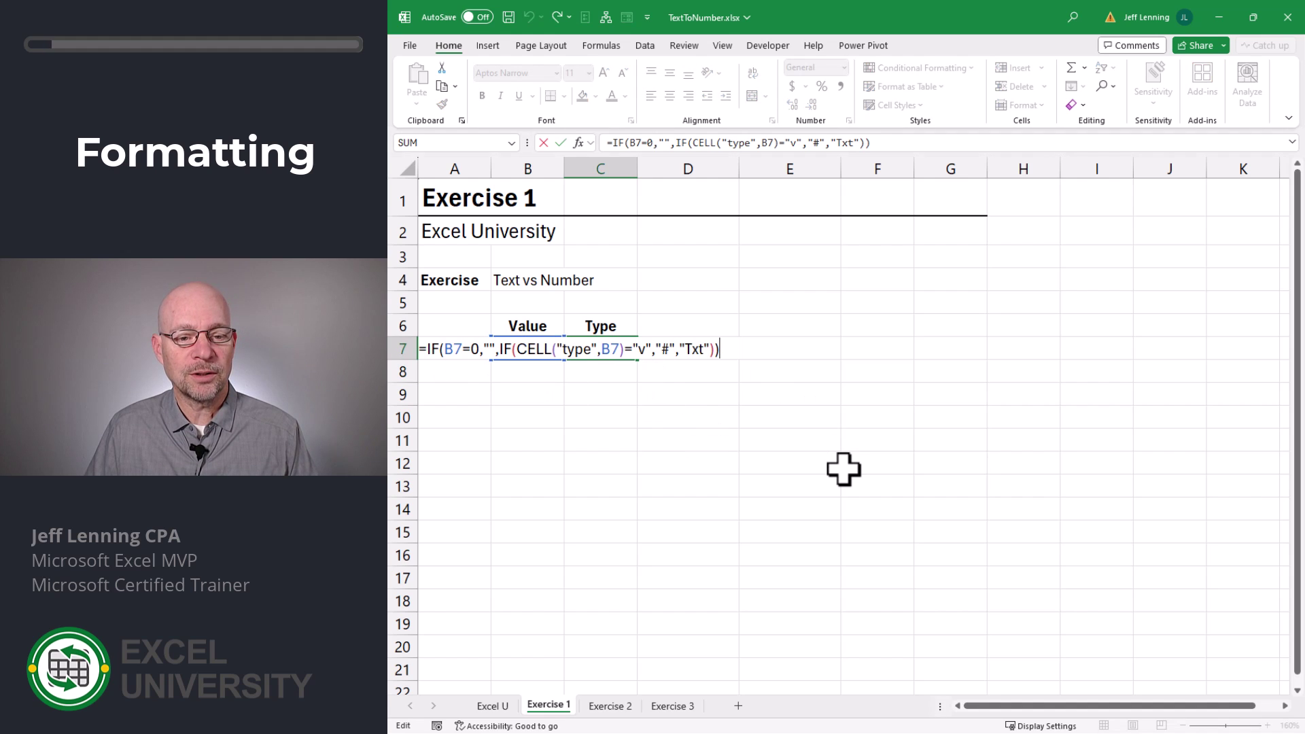
key("Escape")
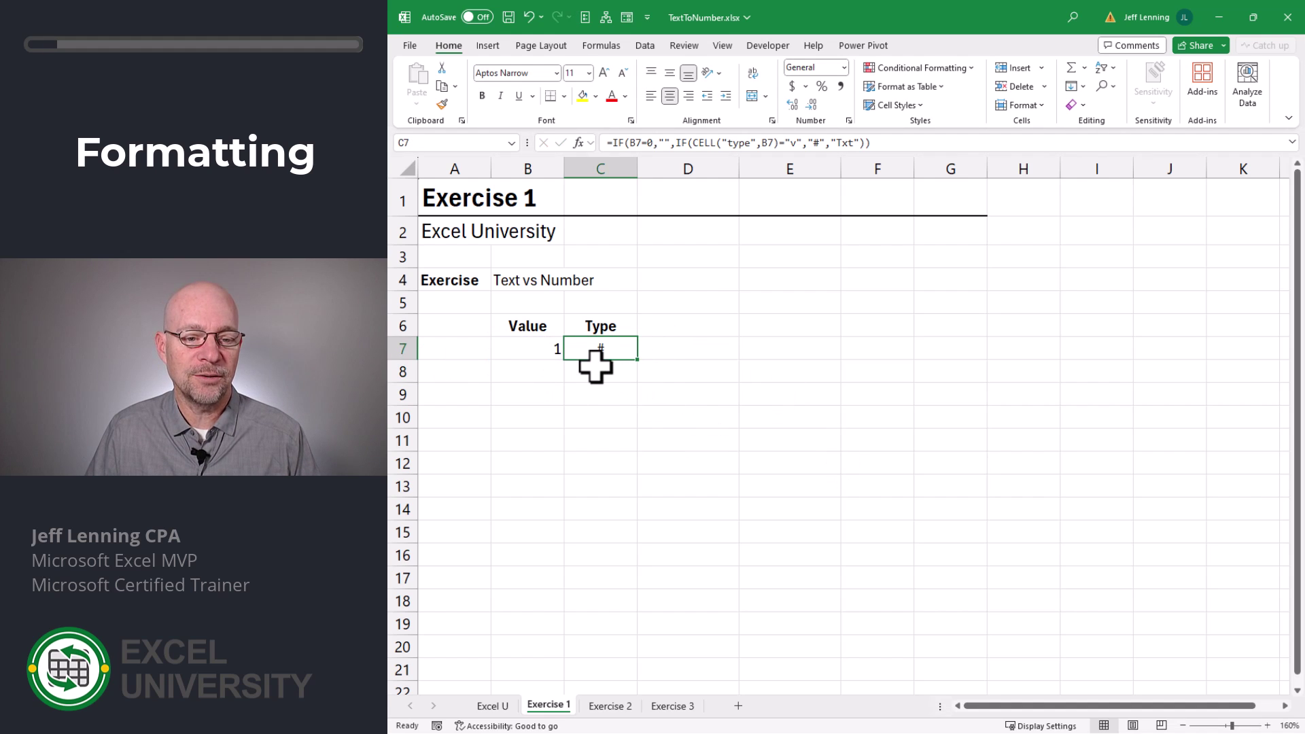
key("Left")
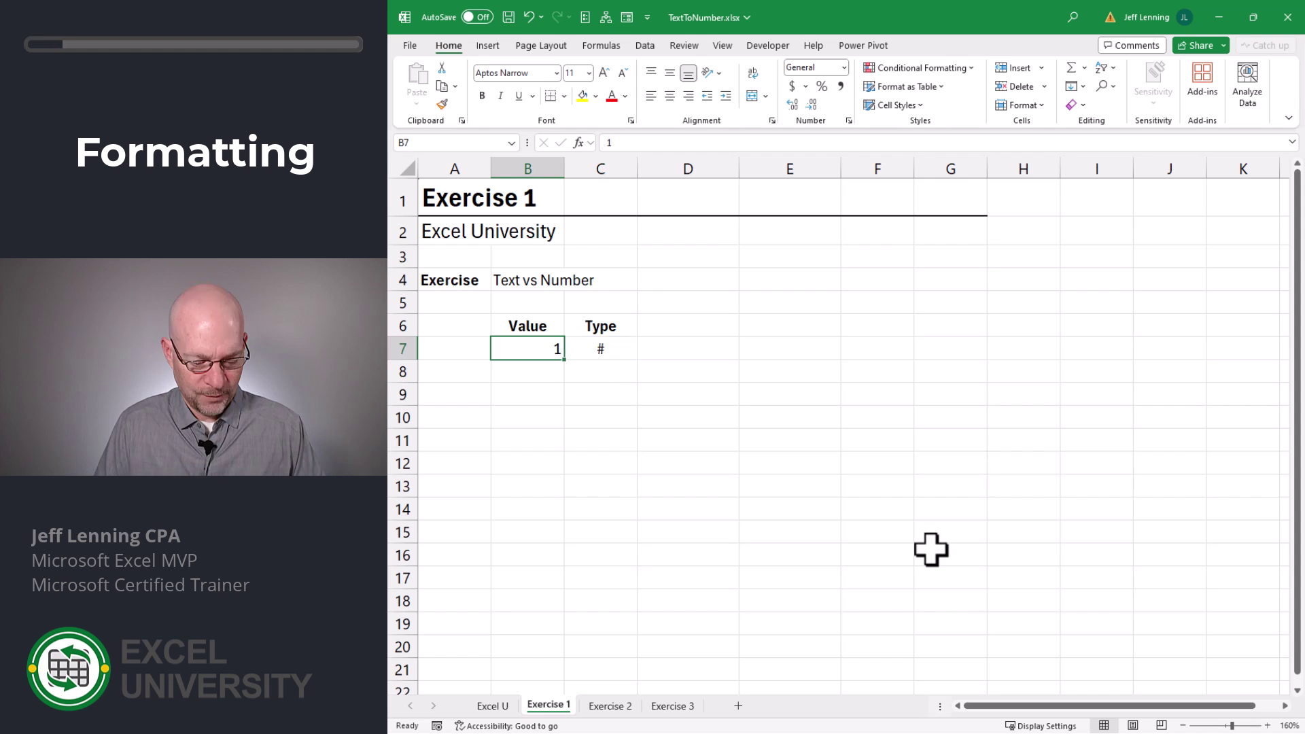
Step: Try the values 2, 3 and the word 'jef' in B7 to see the Type result
type("2")
key("Return")
key("Up")
type("3")
key("Return")
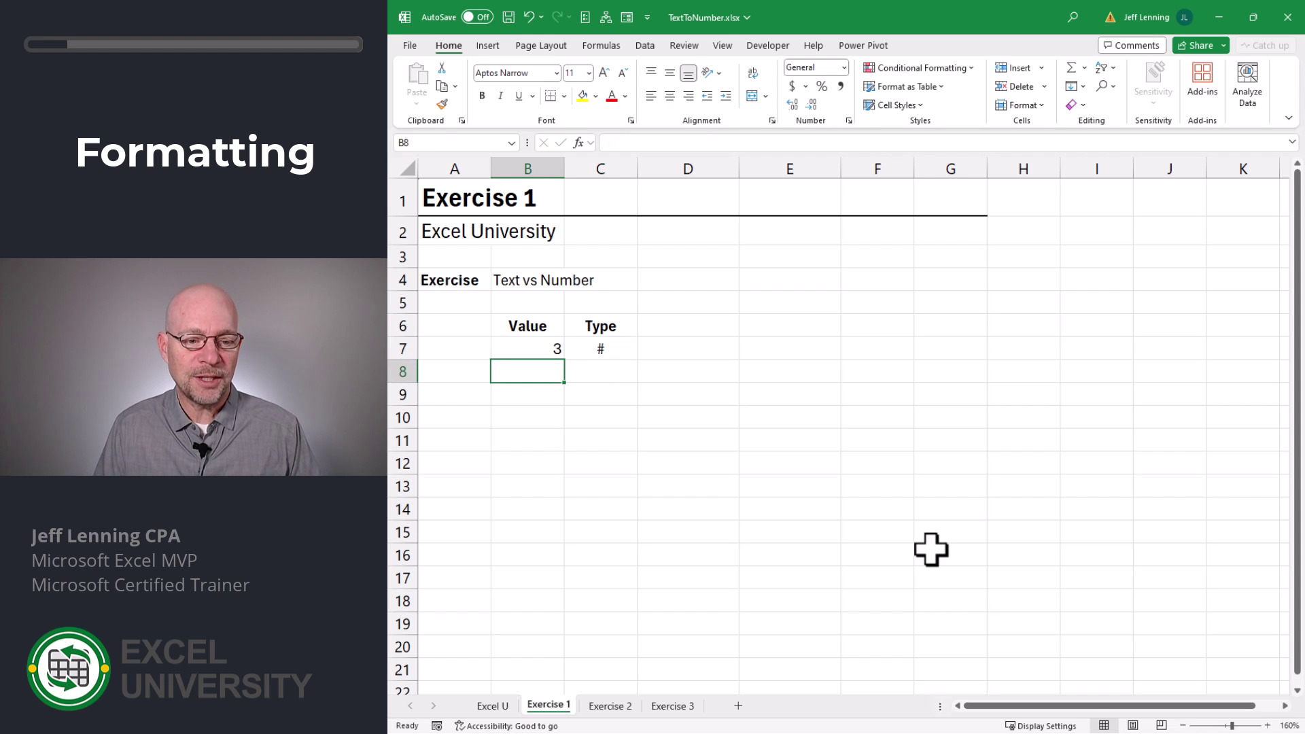
key("Up")
type("jef")
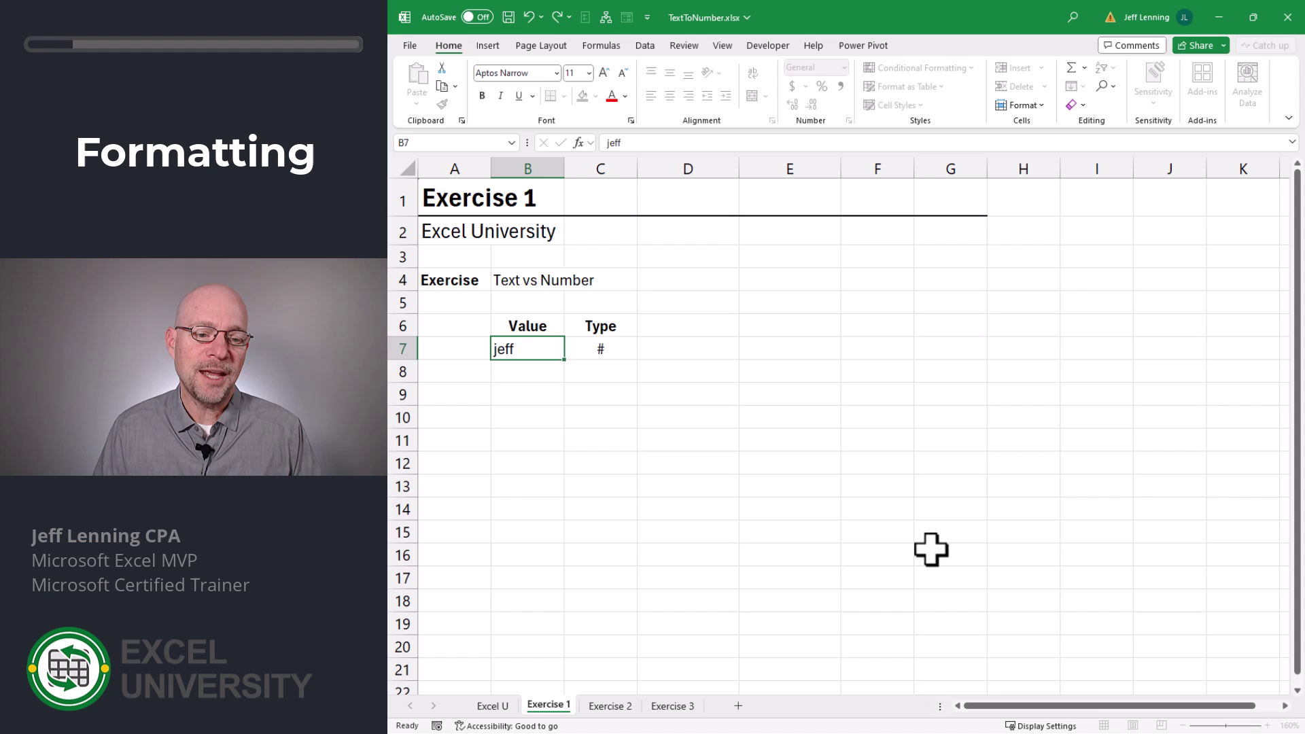
key("Return")
key("Up")
Step: Try the letters a, b and c in B7, then finish with 1 so C7 shows #
type("a")
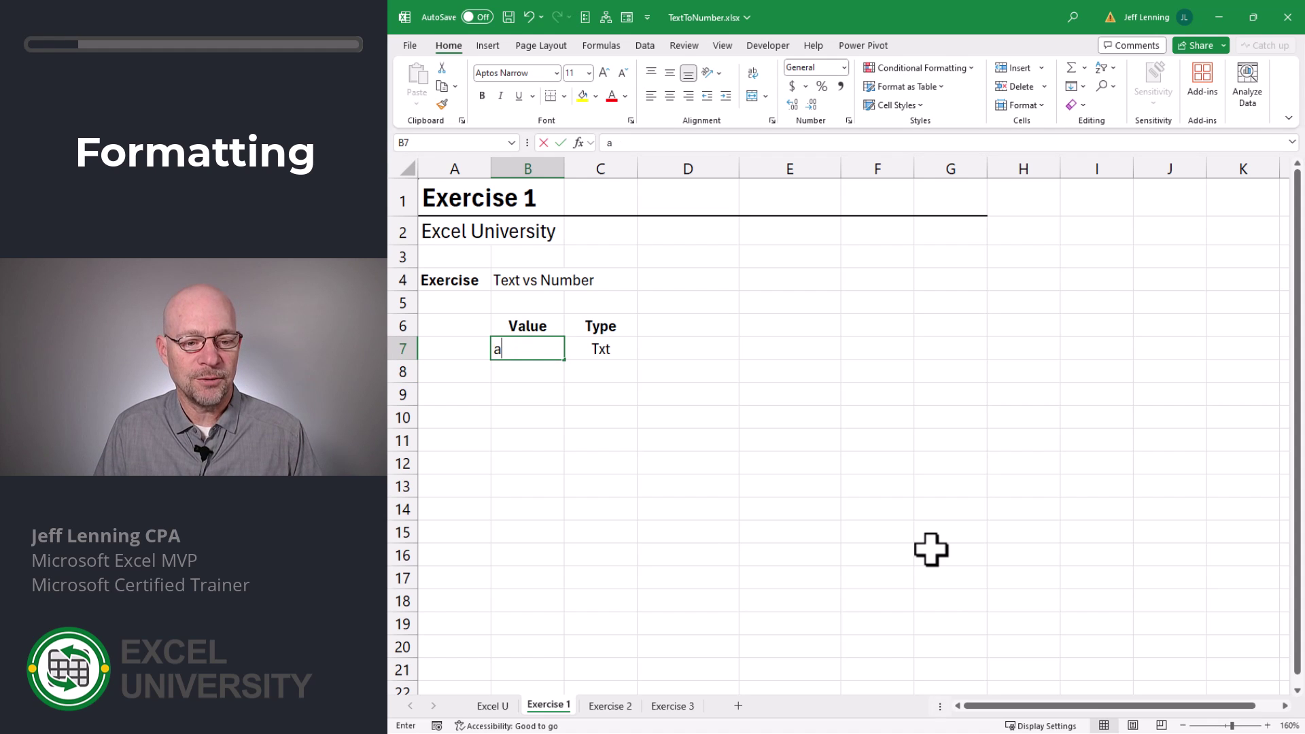
key("Return")
key("Up")
type("b")
key("Return")
key("Up")
type("c")
key("Return")
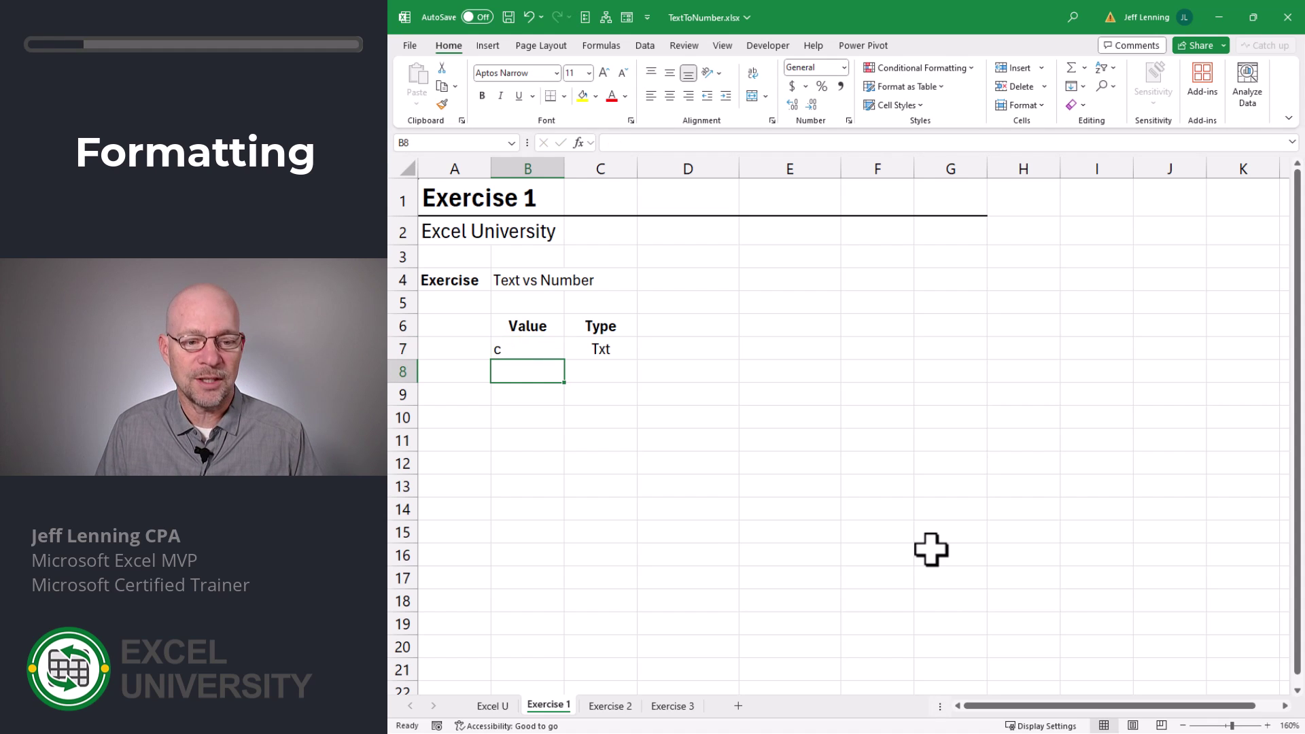
key("Up")
type("1")
key("Return")
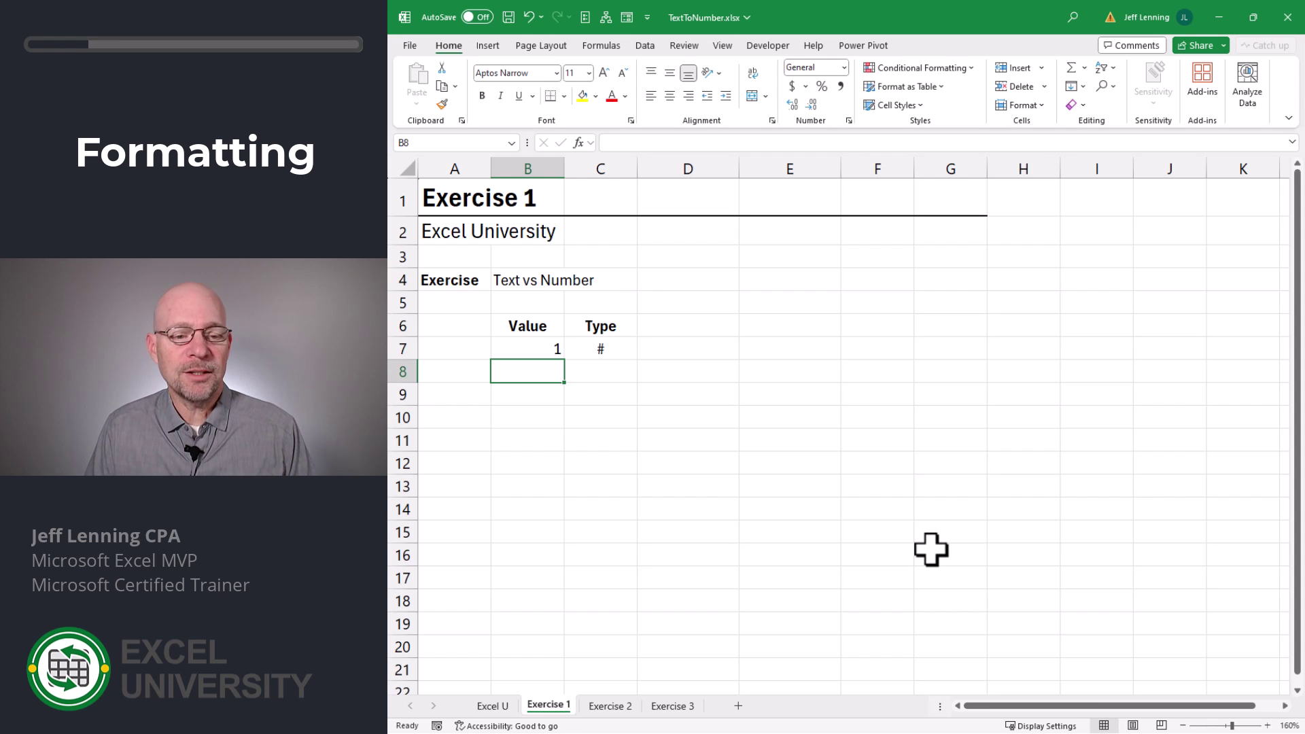
key("Up")
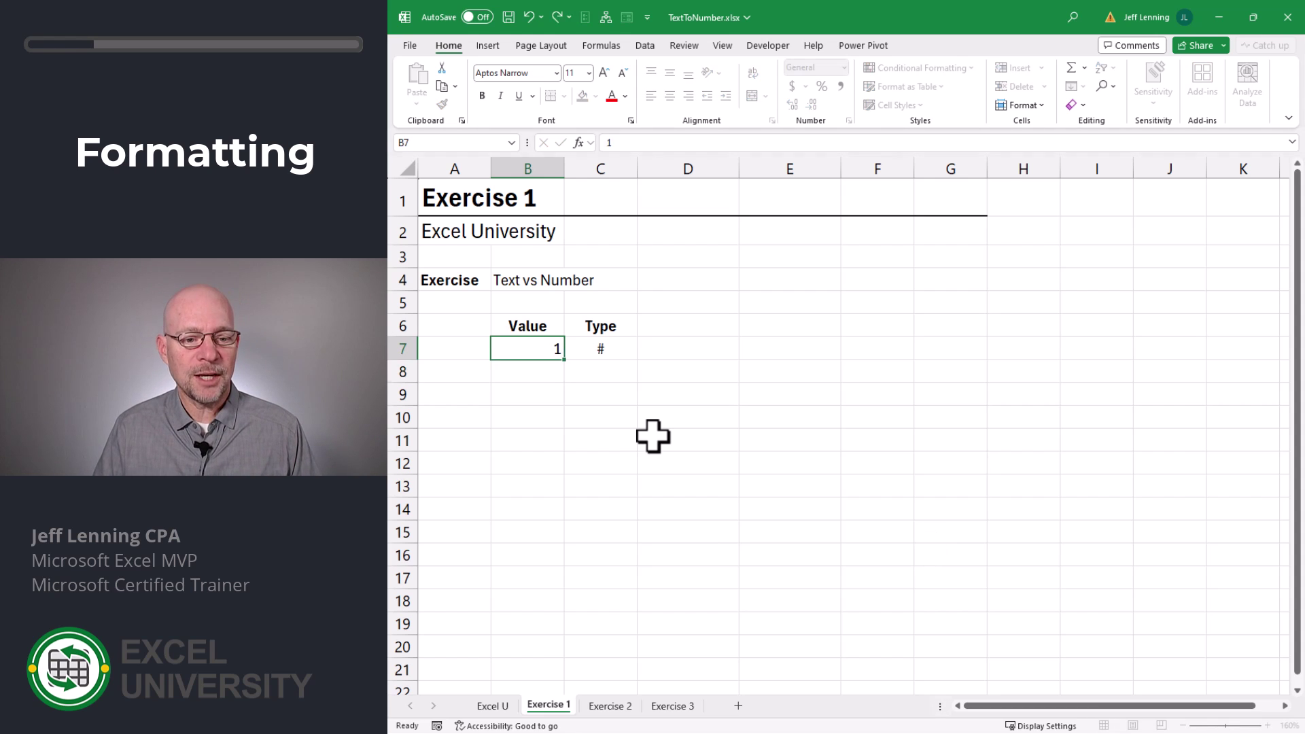
key("Down")
key("Up")
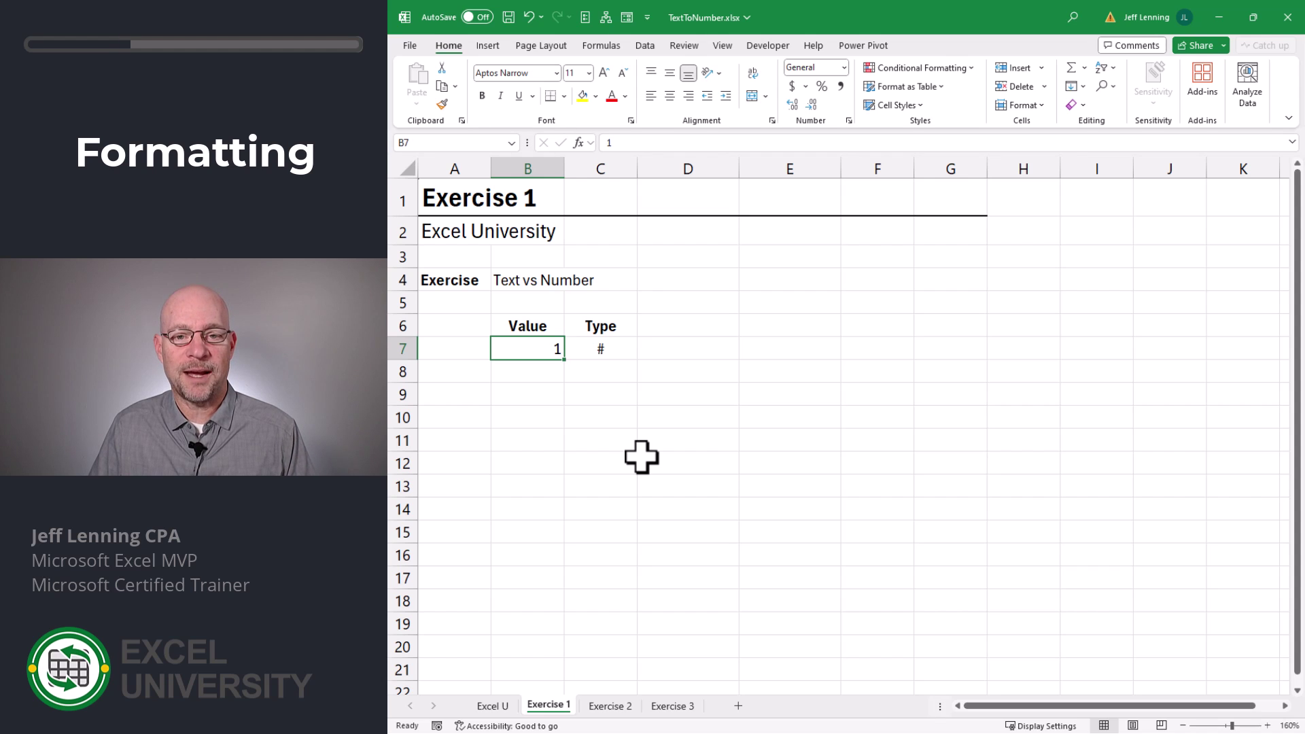
Step: Format B7 as Text, switch it back to General, and enter the letter a
left_click(844, 67)
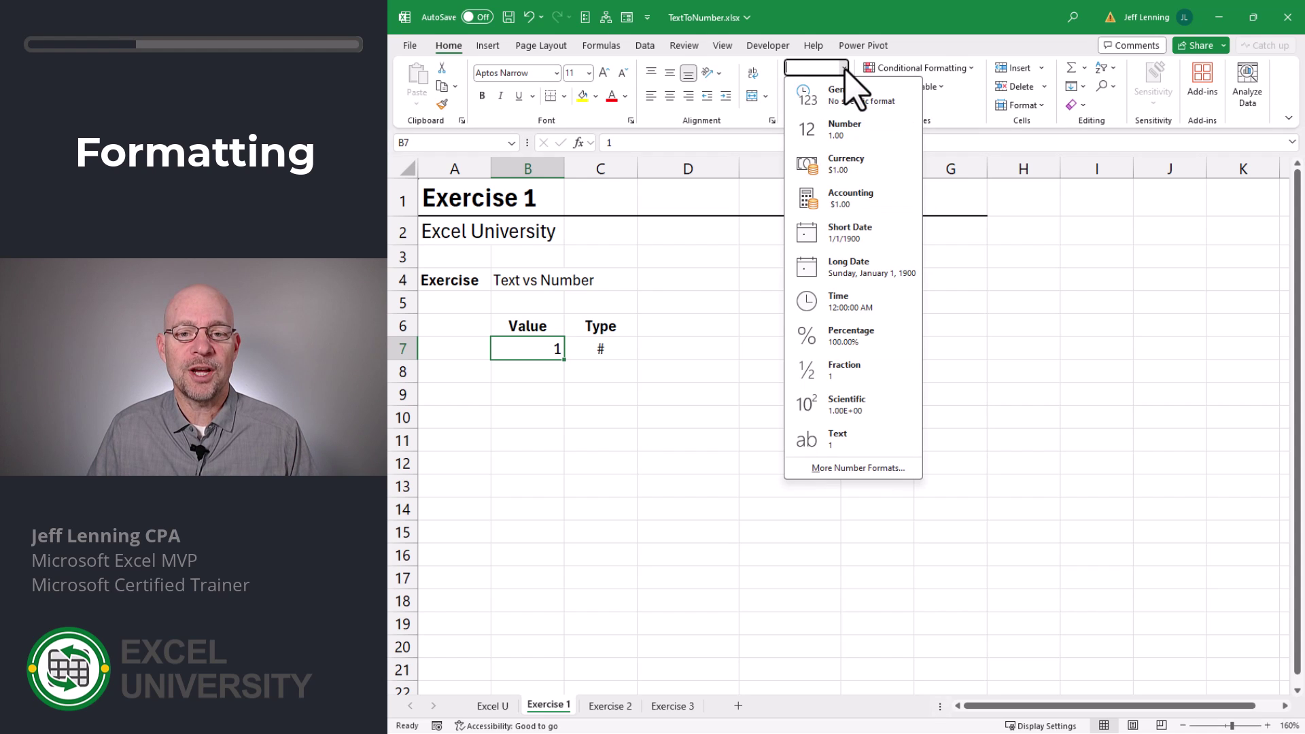
left_click(849, 438)
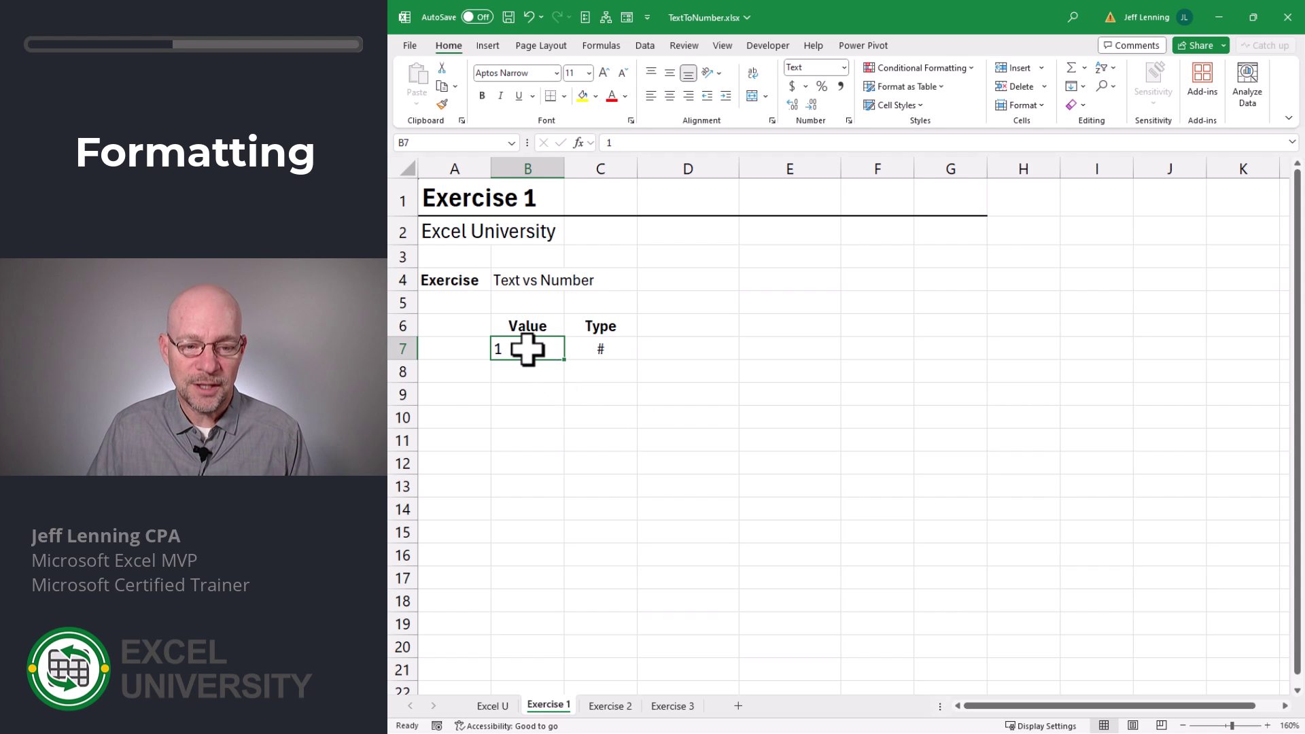
left_click(844, 67)
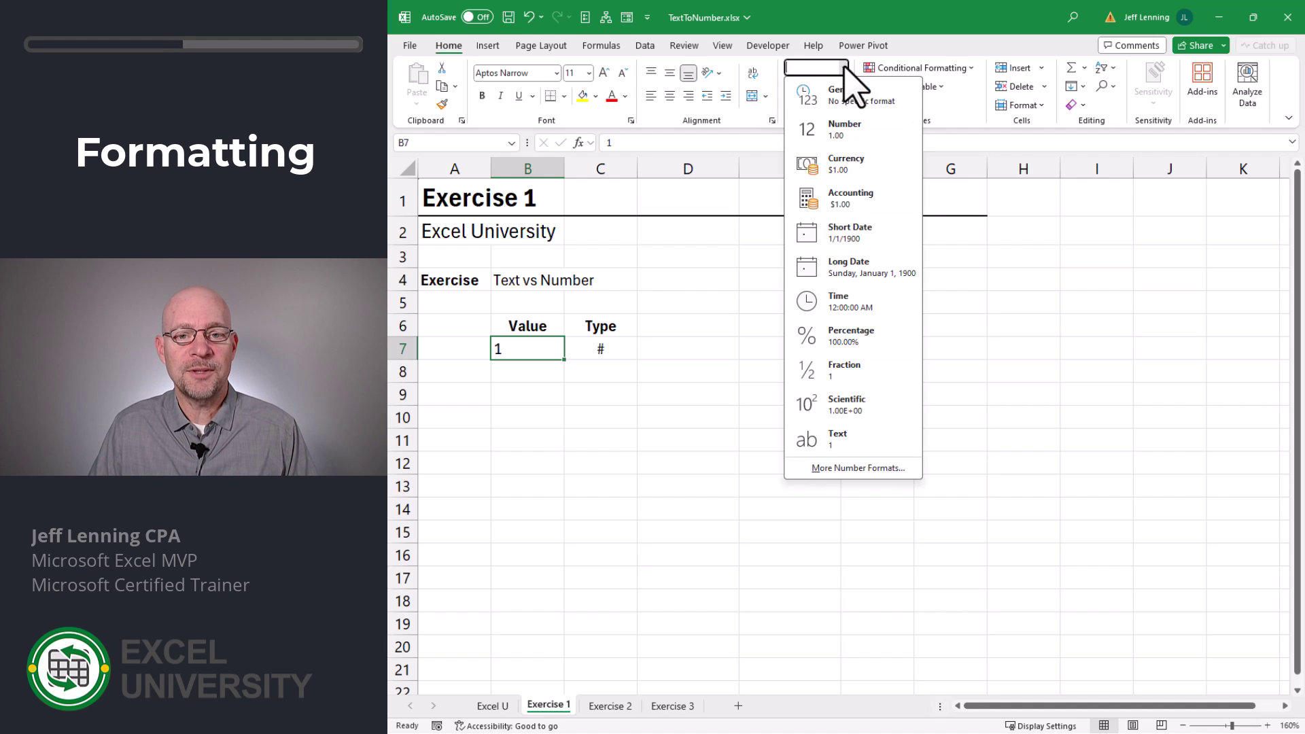
left_click(849, 100)
type("a")
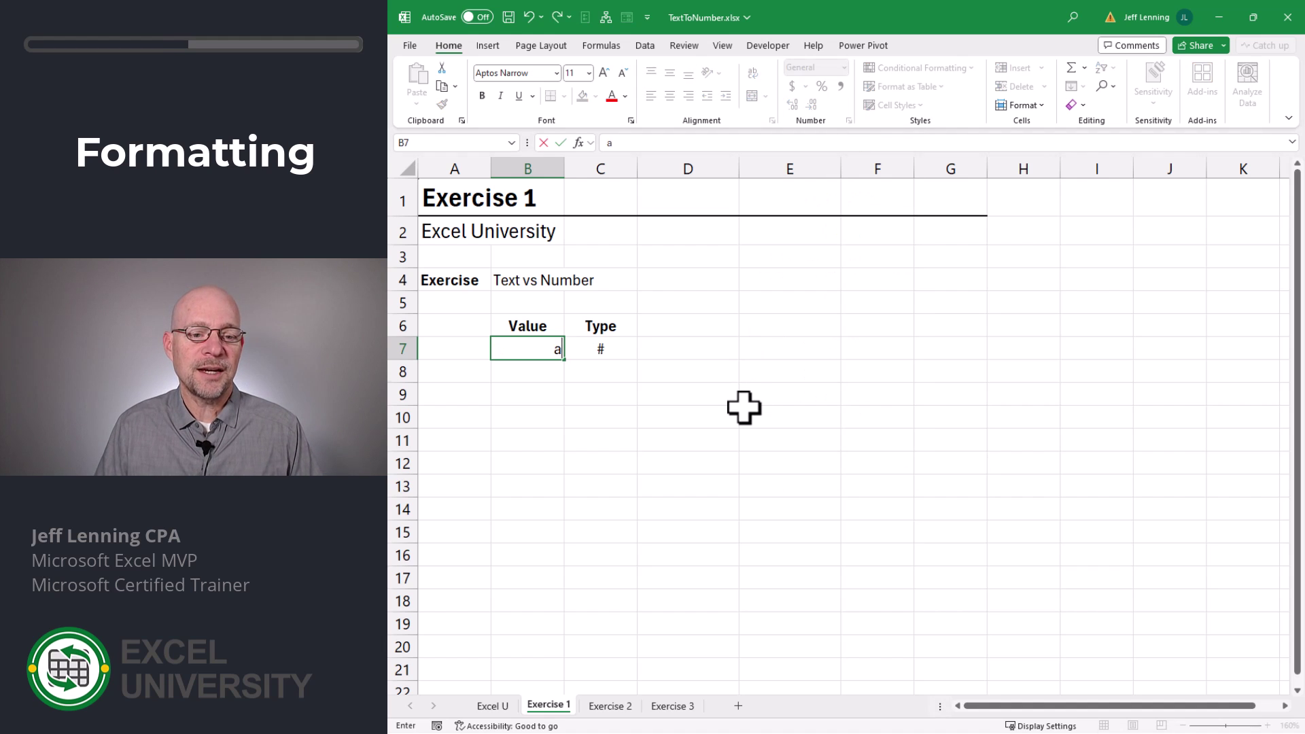
key("Return")
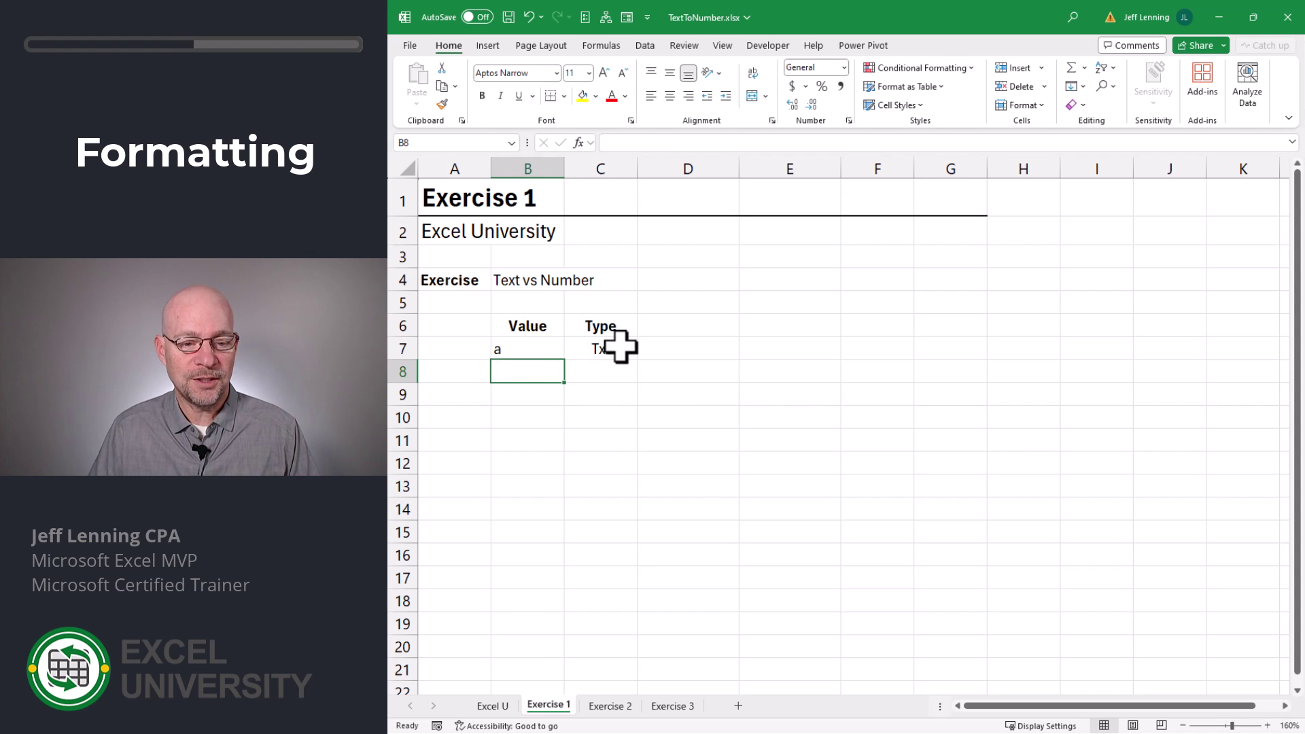
Step: Format B7 as Number, then reset it to General
left_click(551, 349)
left_click(845, 67)
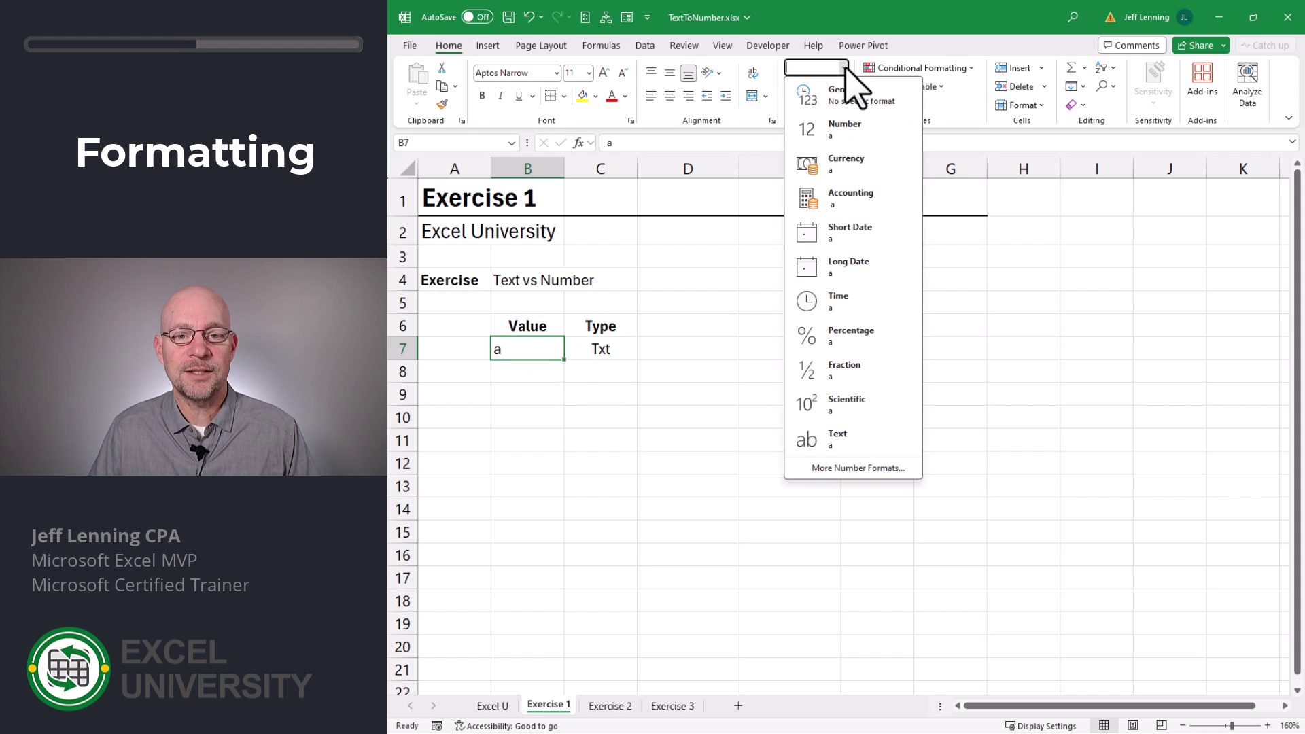
left_click(846, 129)
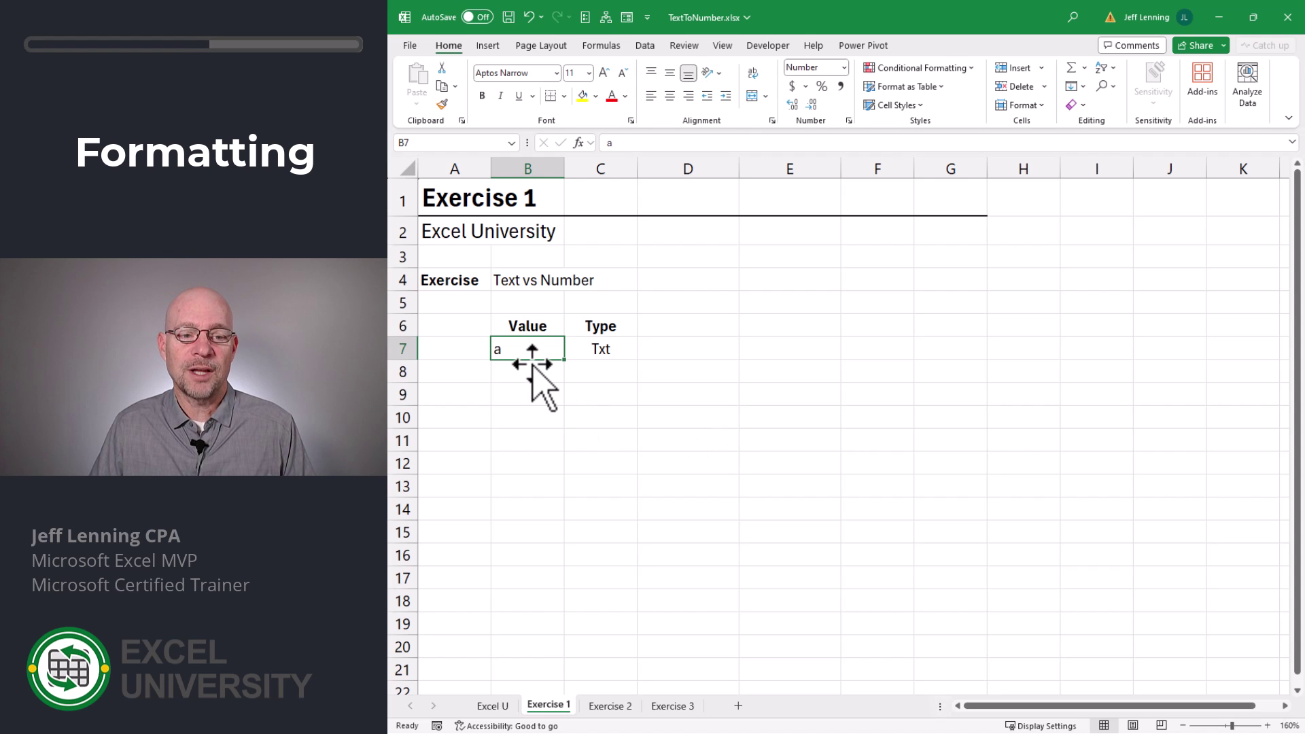
left_click(844, 67)
left_click(845, 105)
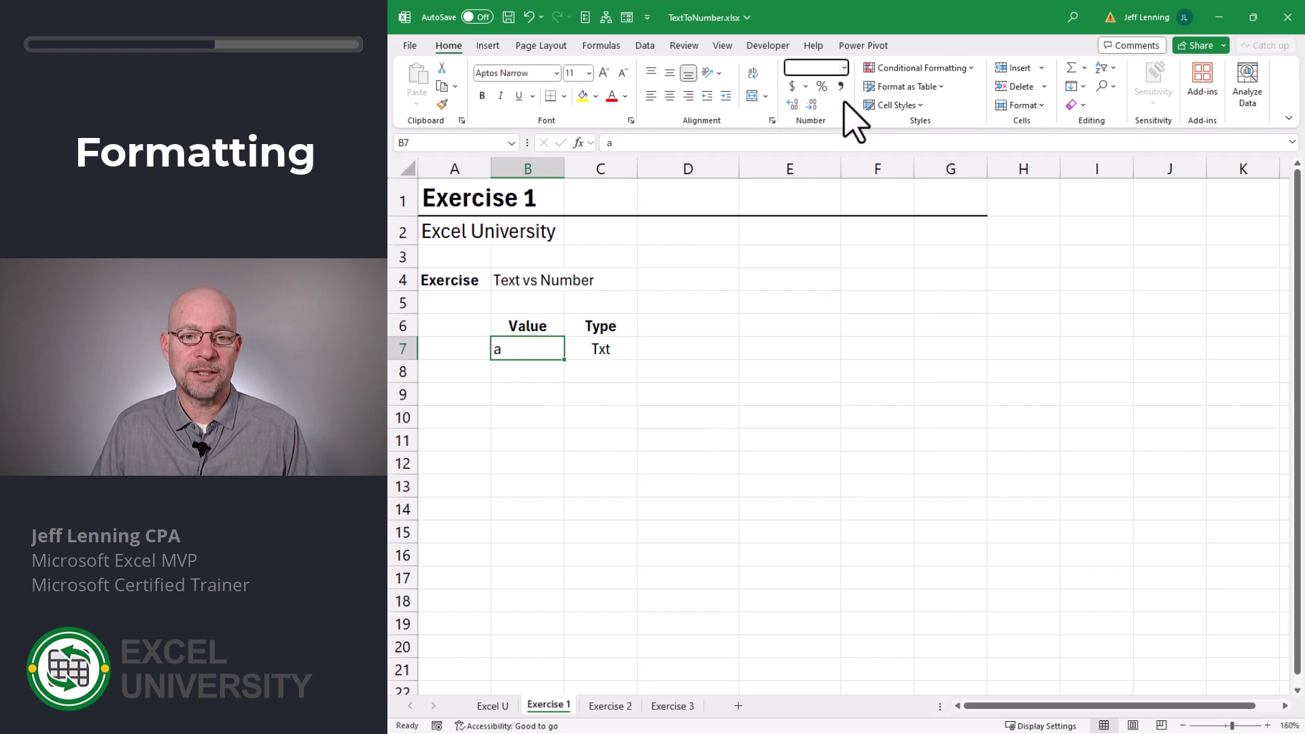
Step: Clear B7, format it as Text, enter 1 so C7 shows Txt, then reformat as Number
key("Delete")
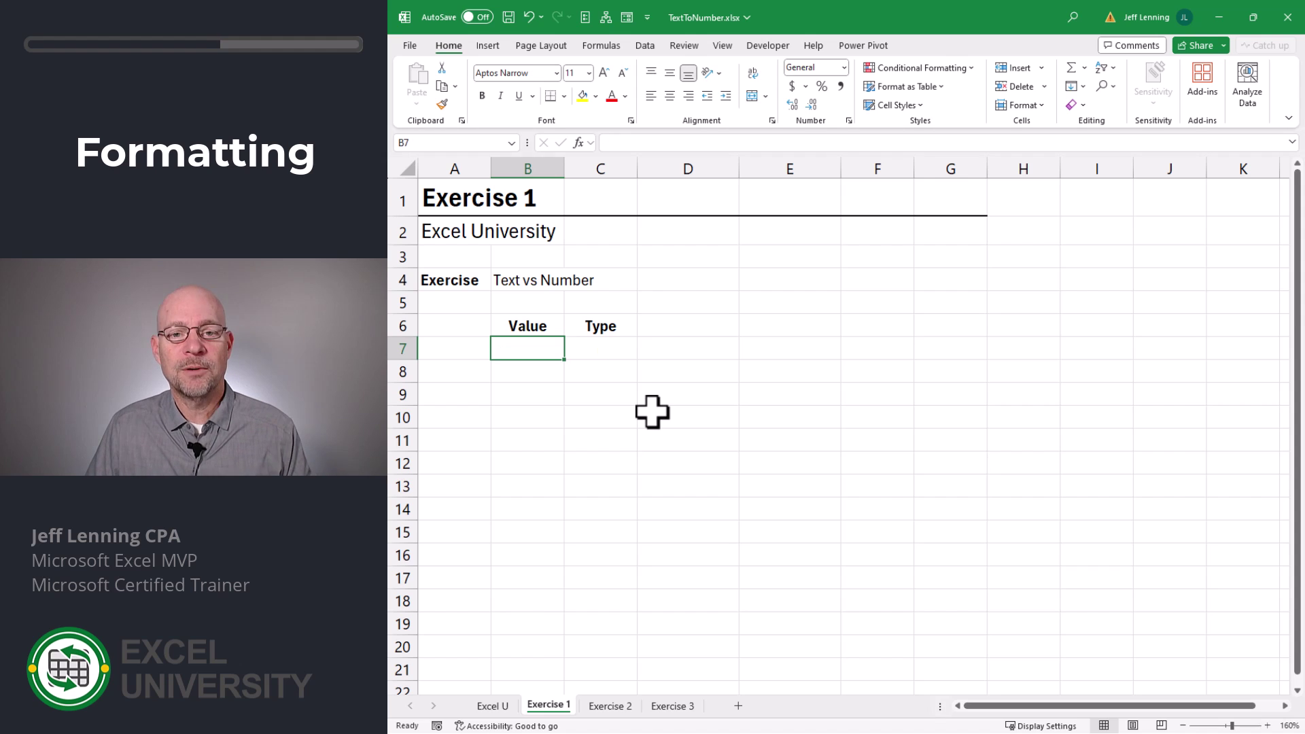
left_click(845, 67)
left_click(858, 441)
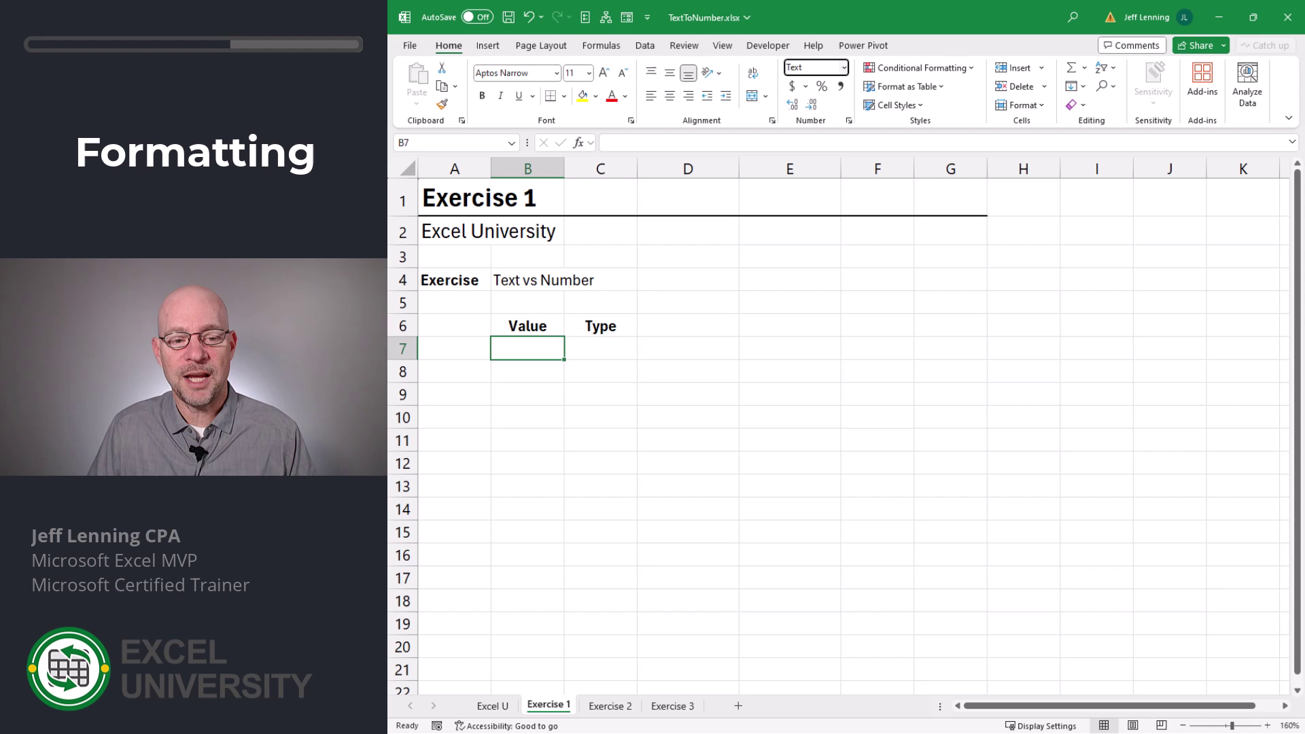
type("1")
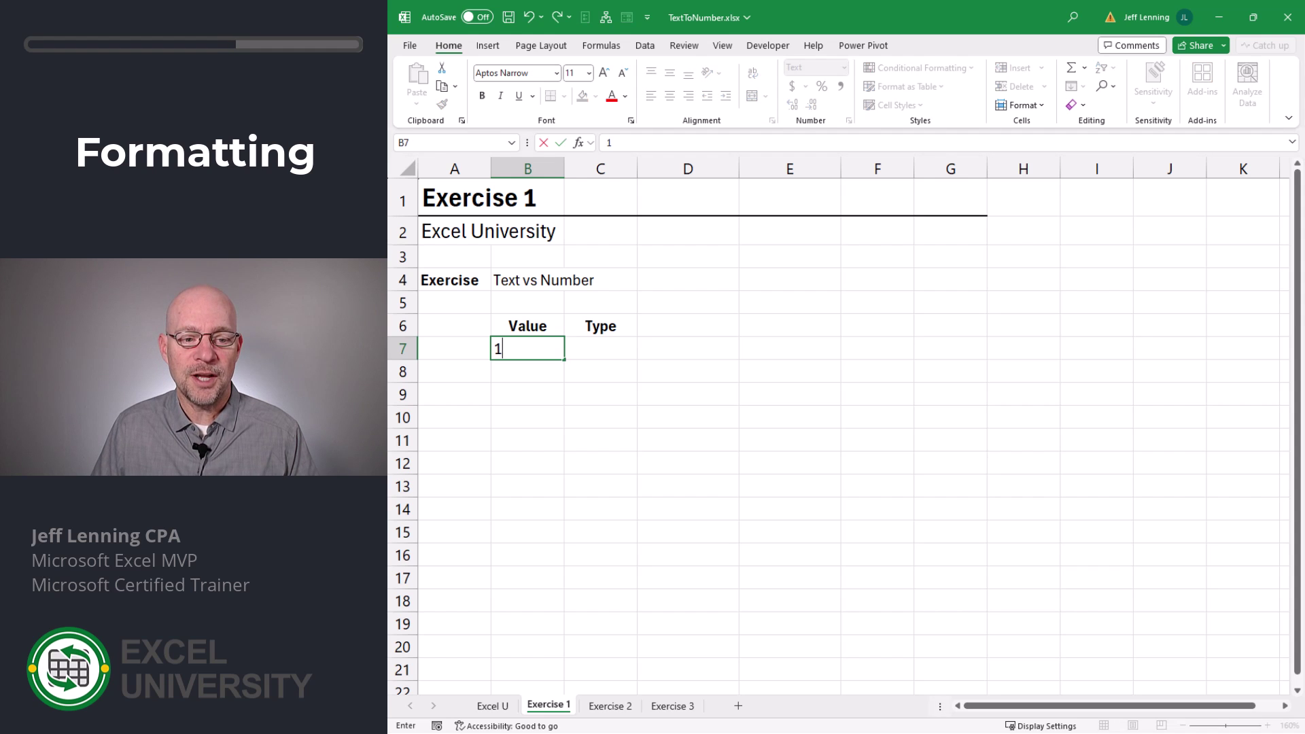
key("Return")
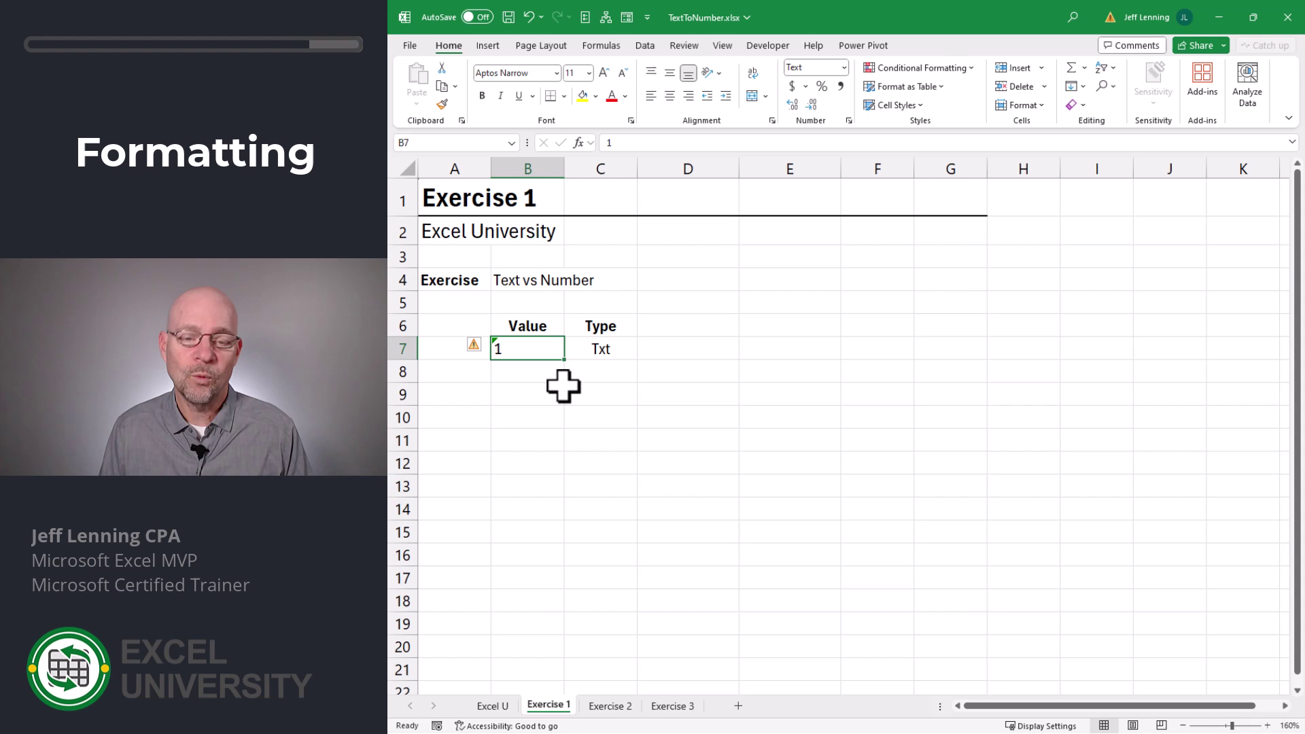
left_click(844, 67)
left_click(850, 129)
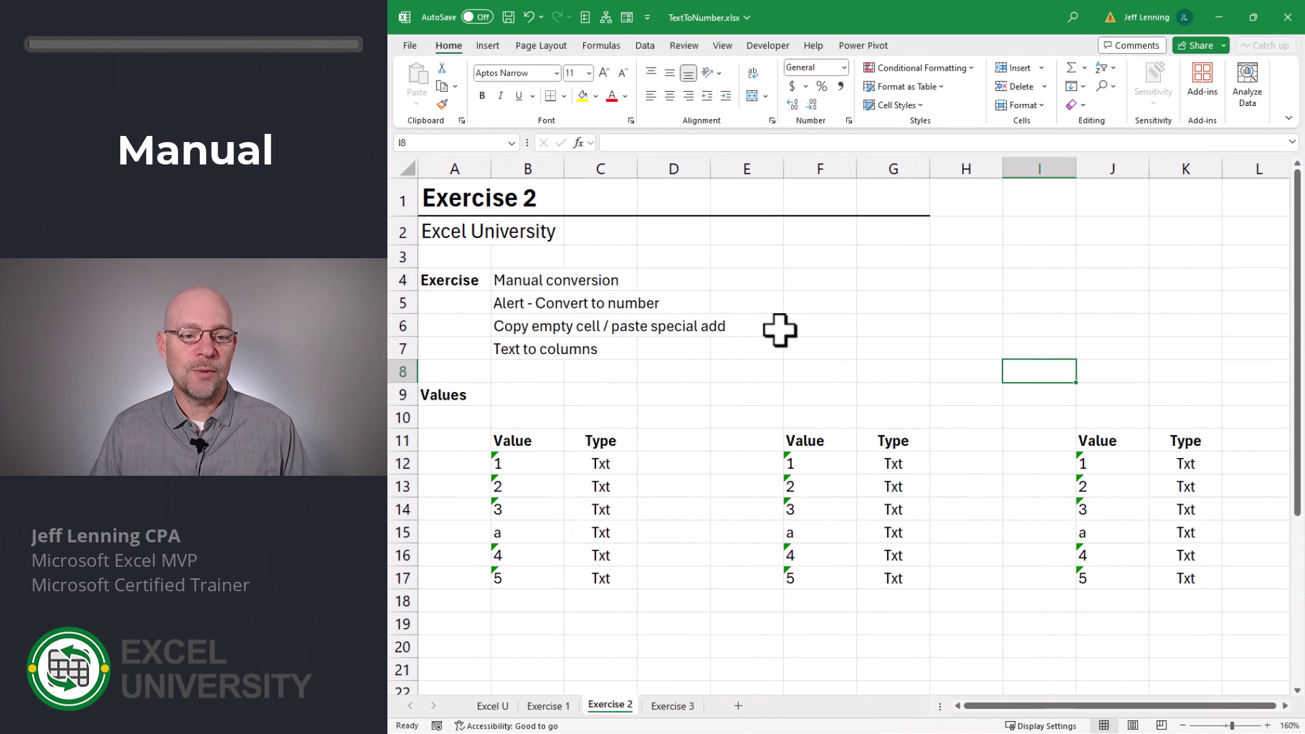
Step: Select B12:B17 and apply the error alert's Convert to Number option
left_click(531, 465)
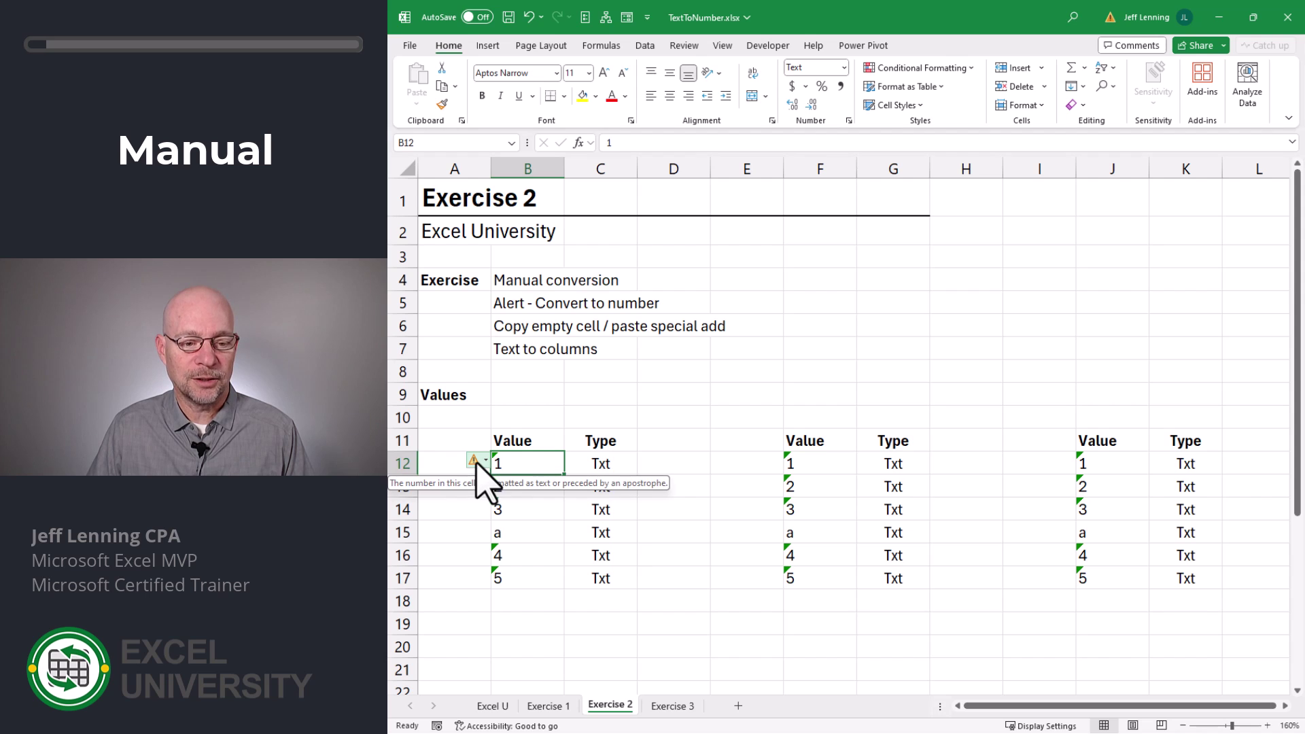
left_click_drag(516, 457, 523, 576)
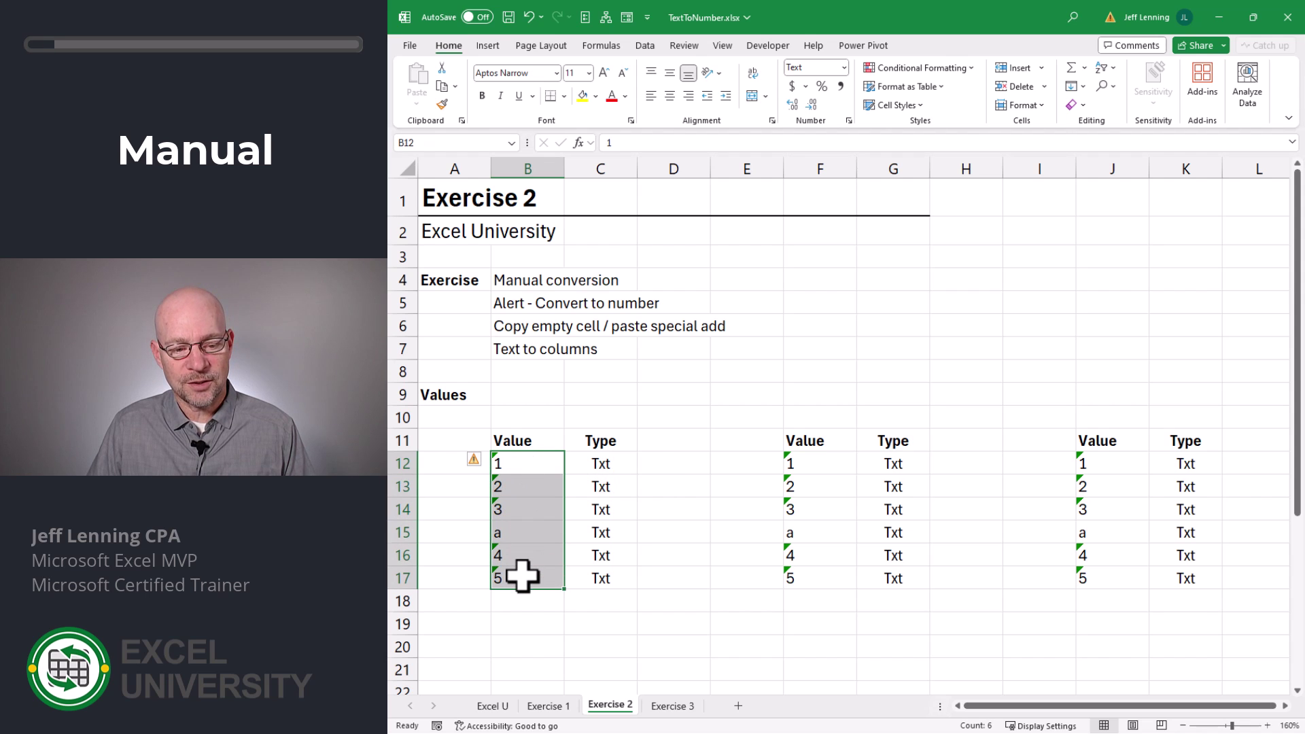
left_click(474, 460)
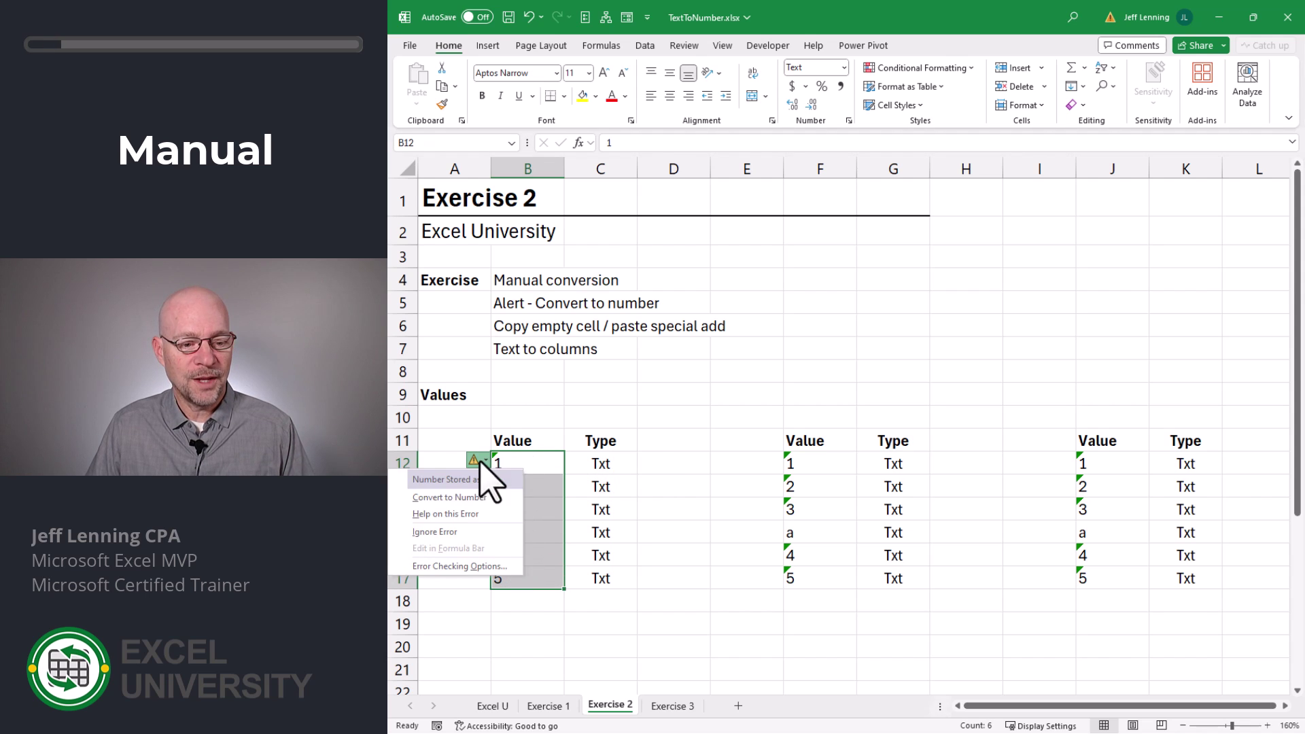
left_click(483, 498)
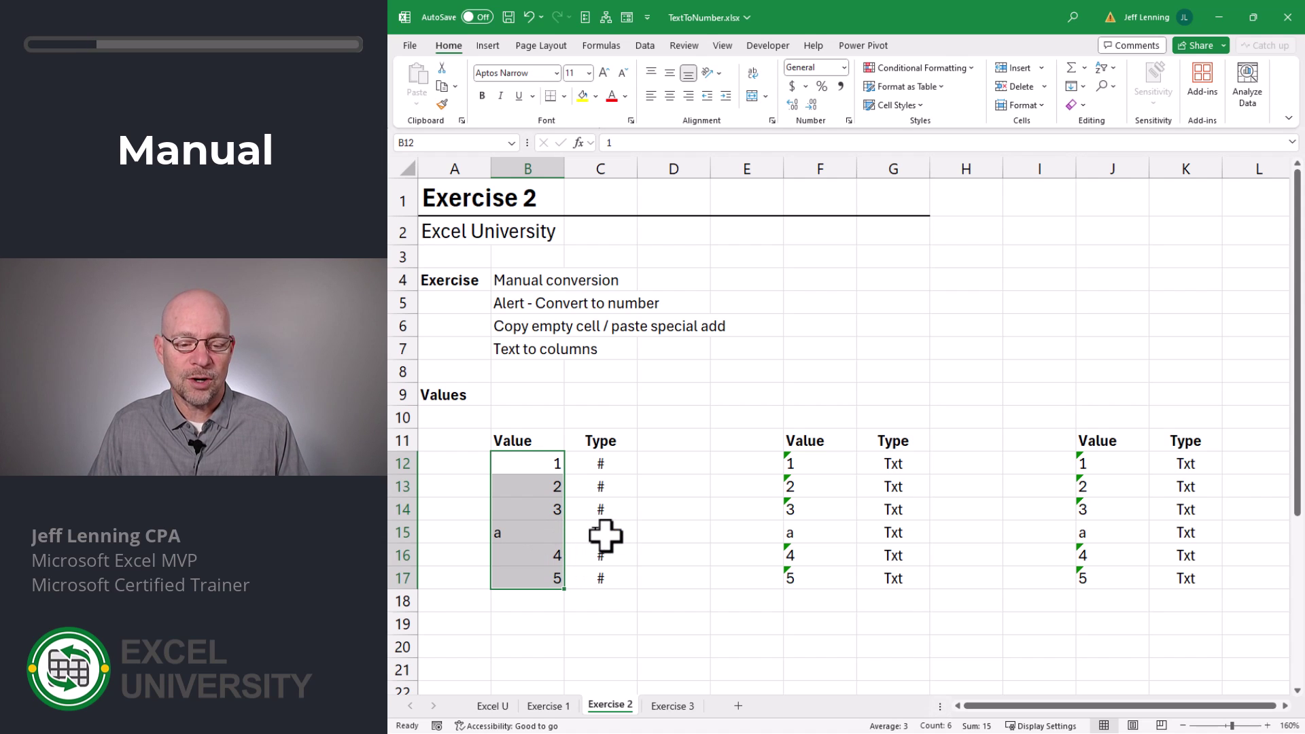
Step: Copy the empty cell G7
left_click(897, 371)
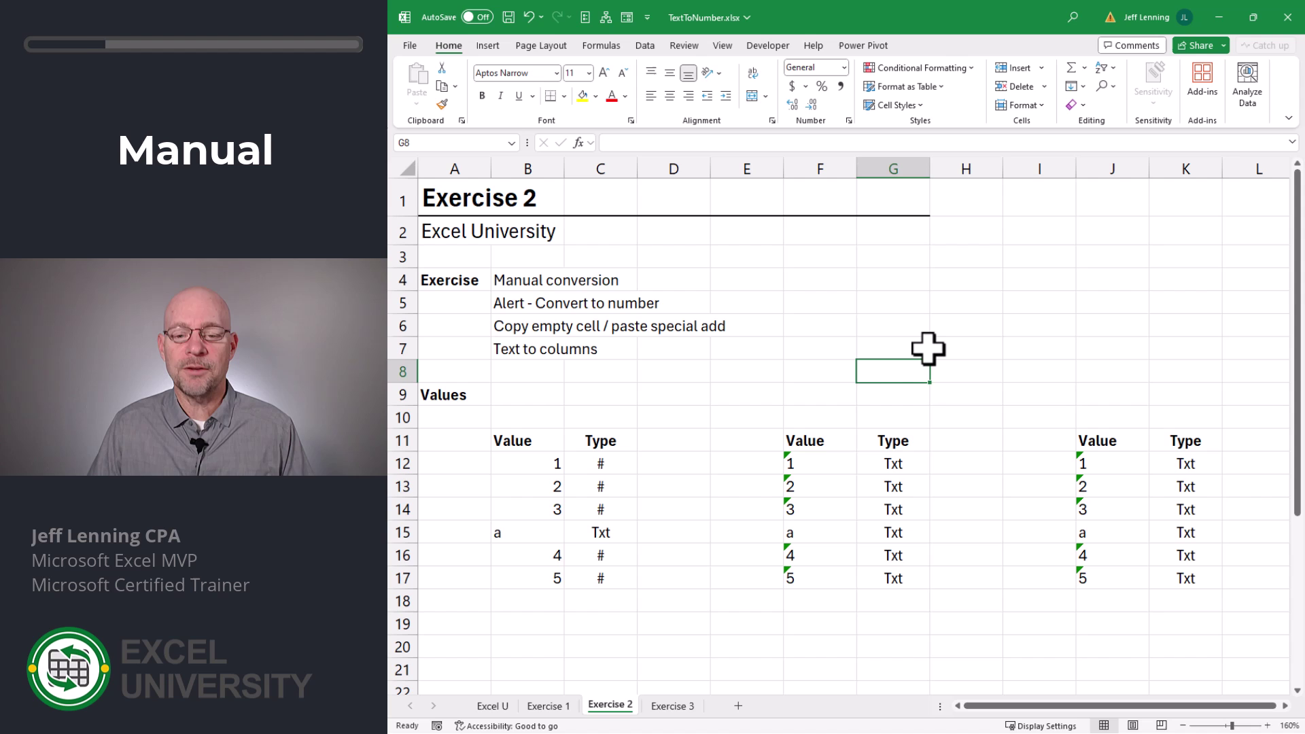
left_click(903, 325)
left_click(894, 346)
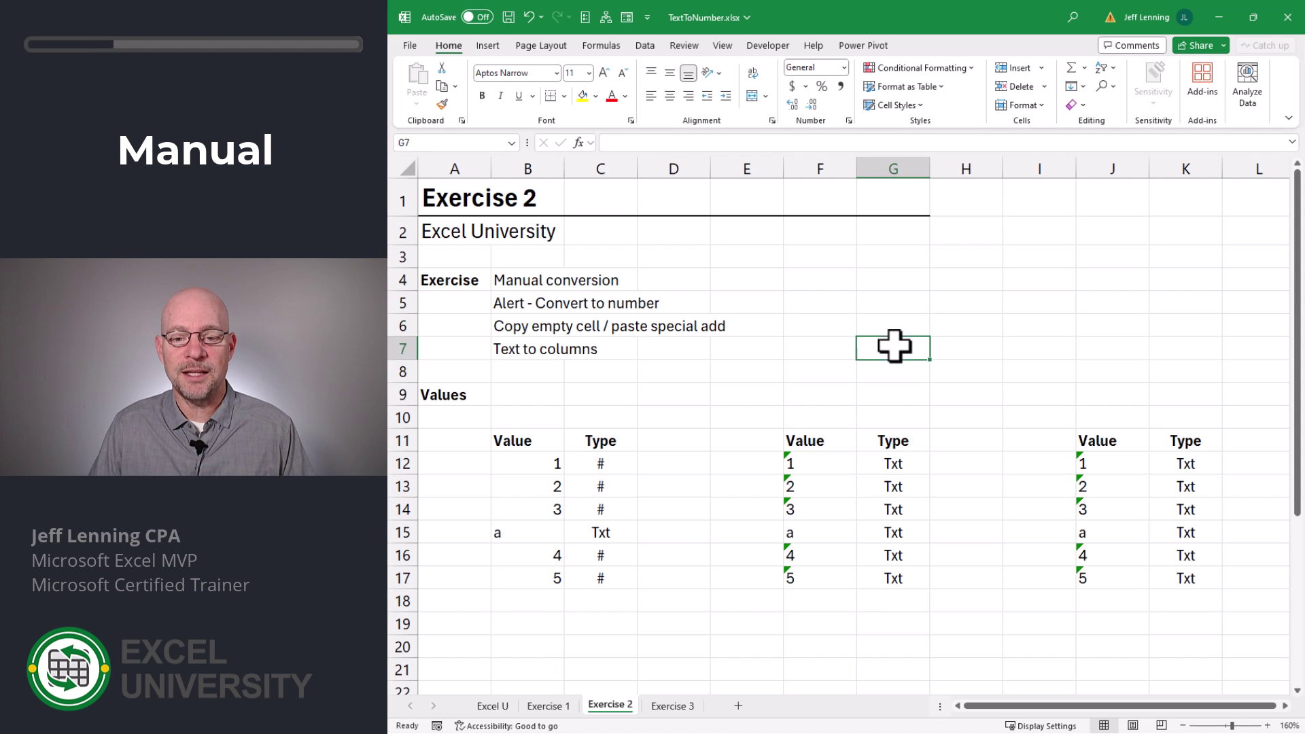
left_click(441, 88)
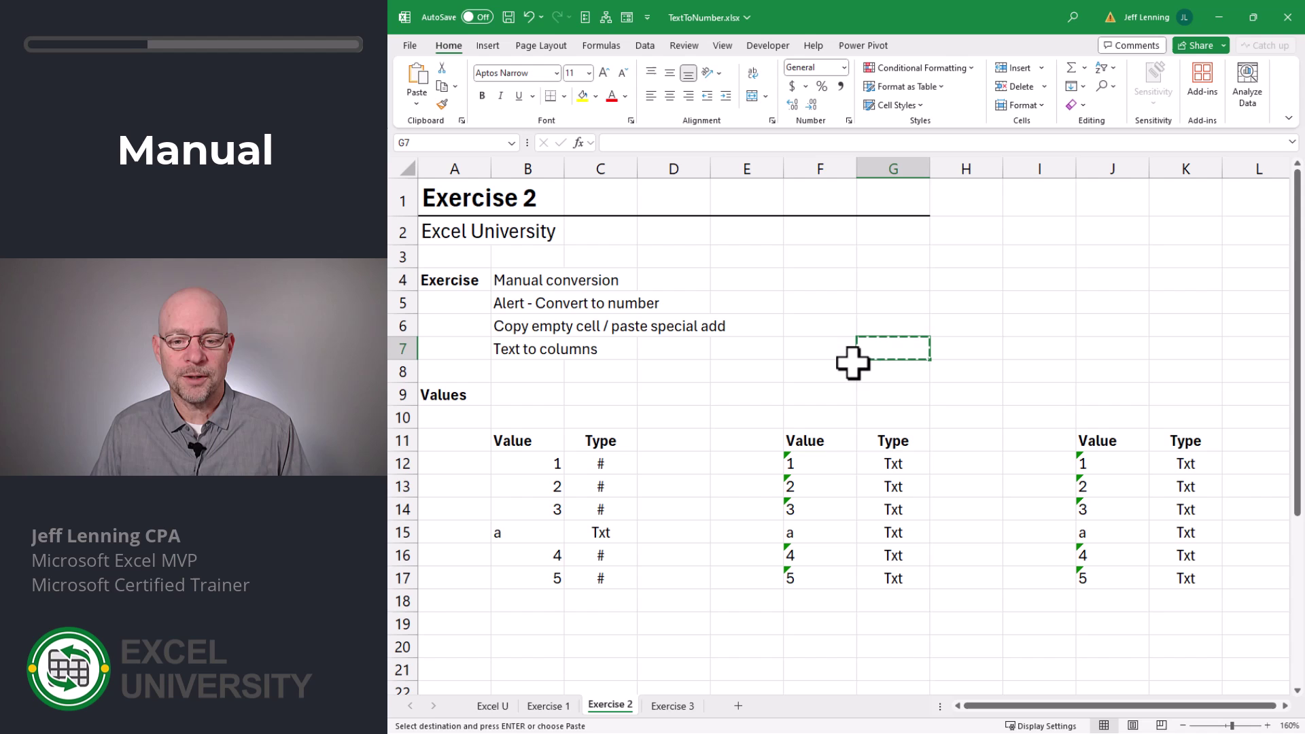
Step: Paste Special with the Add operation onto F12:F17, converting 1–5 to numbers
left_click_drag(830, 462, 831, 578)
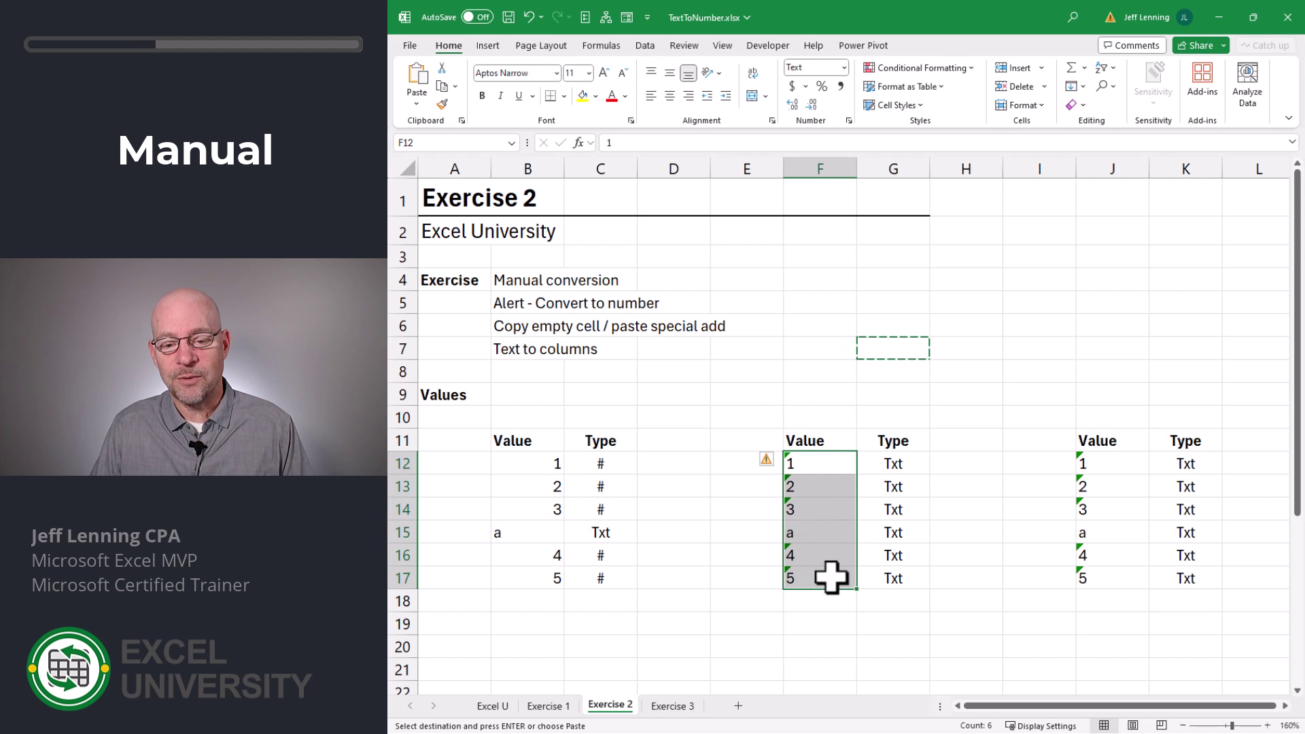
left_click(418, 102)
left_click(454, 277)
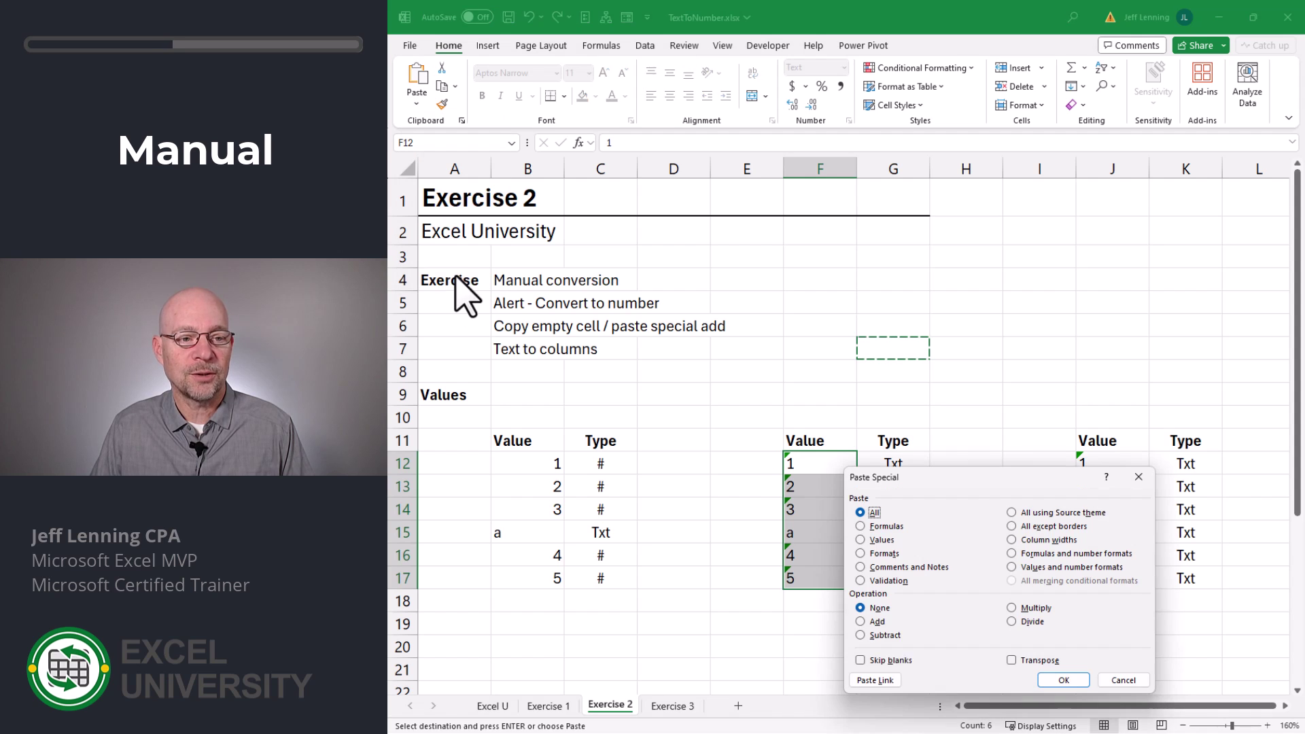
left_click(878, 622)
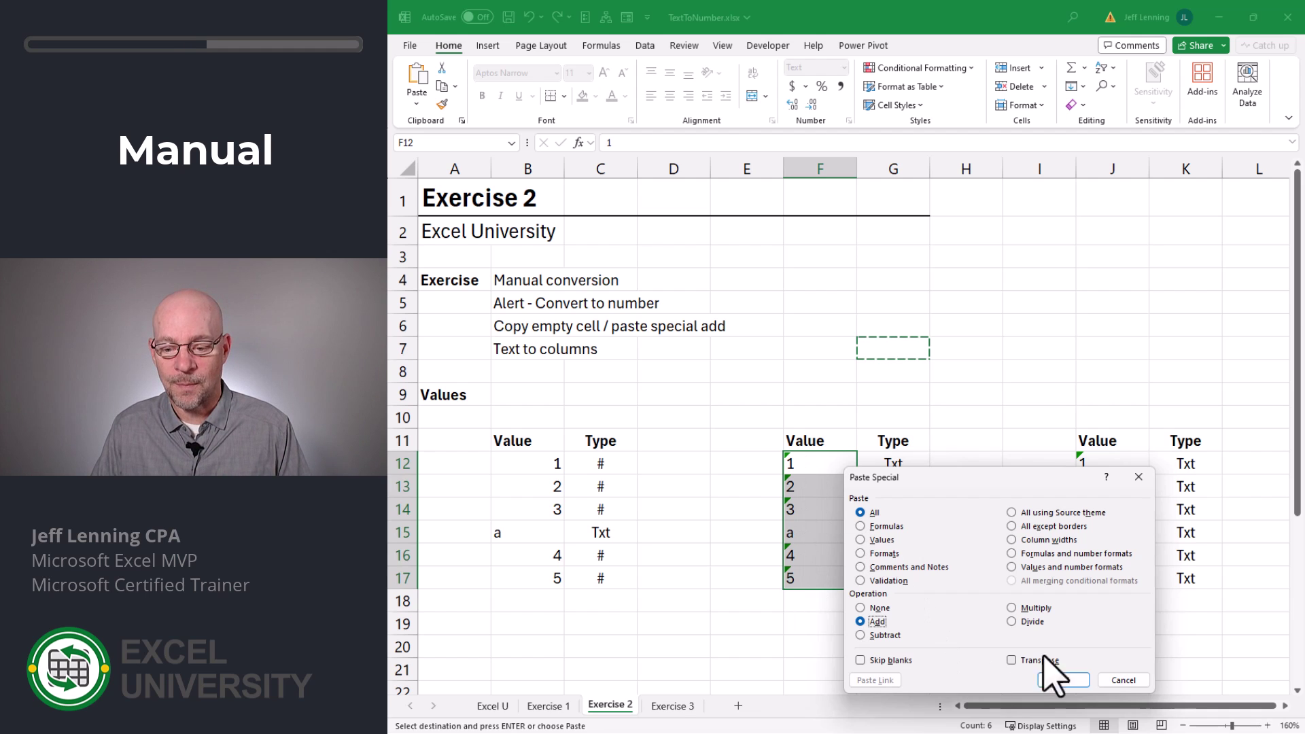
left_click(1064, 680)
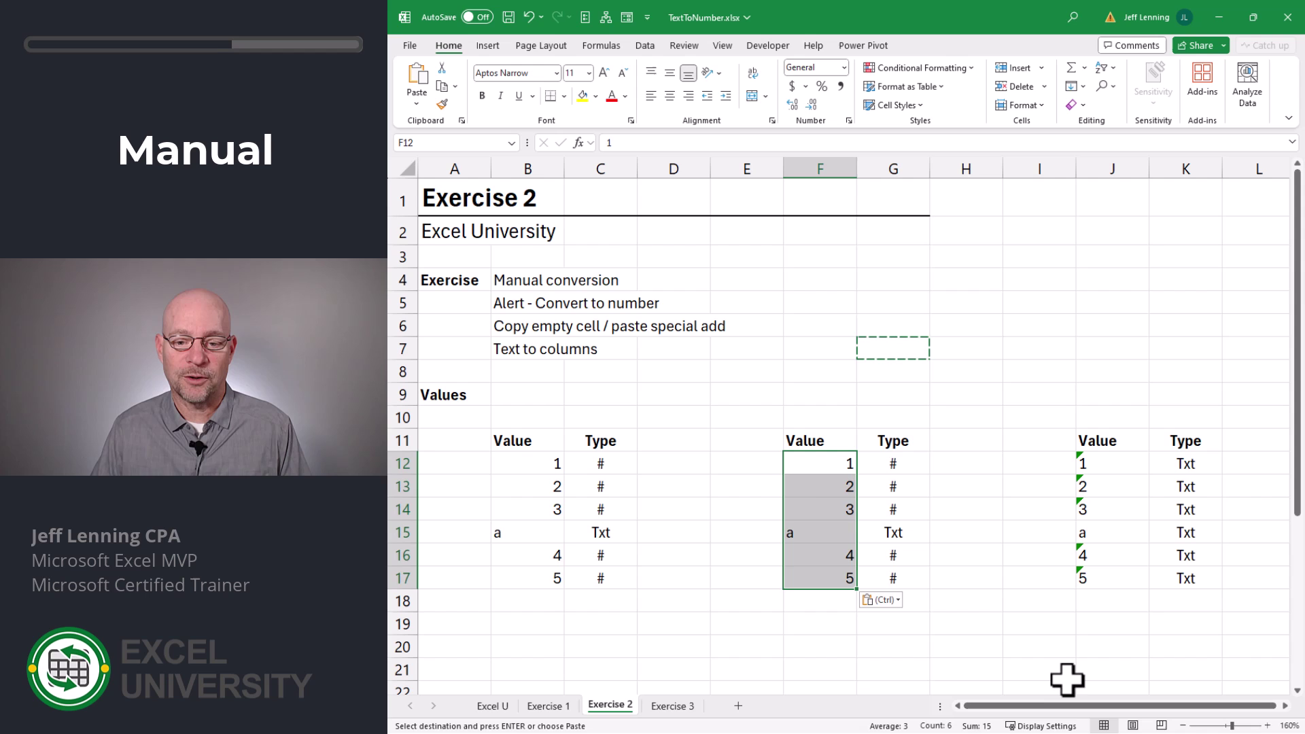
left_click(820, 532)
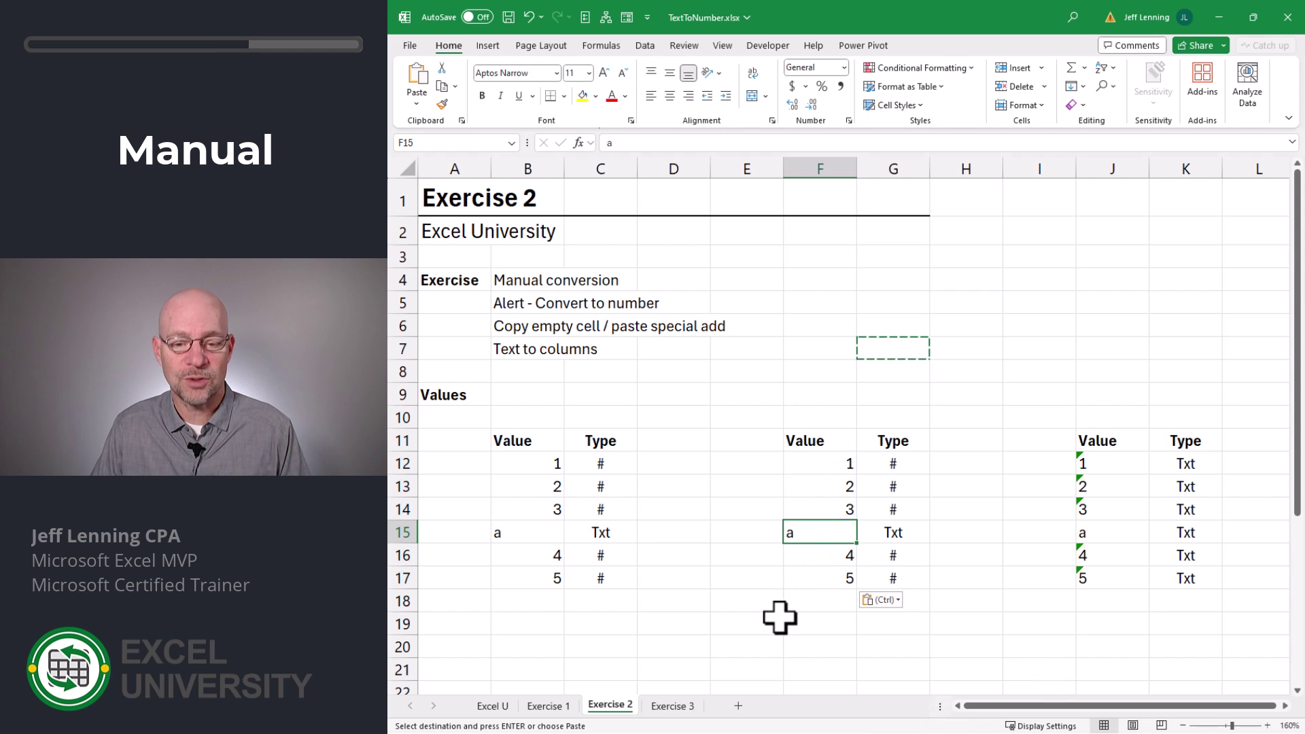
left_click_drag(1101, 464, 1111, 573)
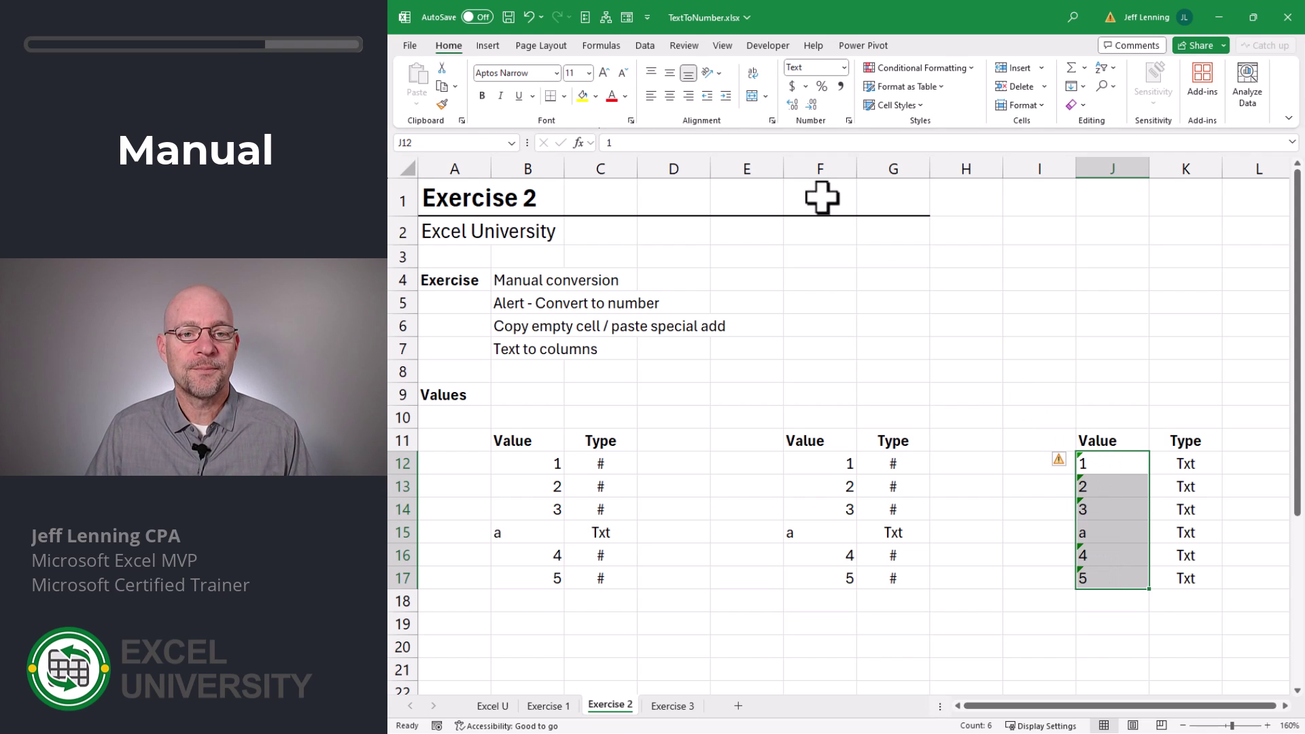
Step: Run Text to Columns on J12:J17 with default settings to convert them to numbers
left_click(645, 45)
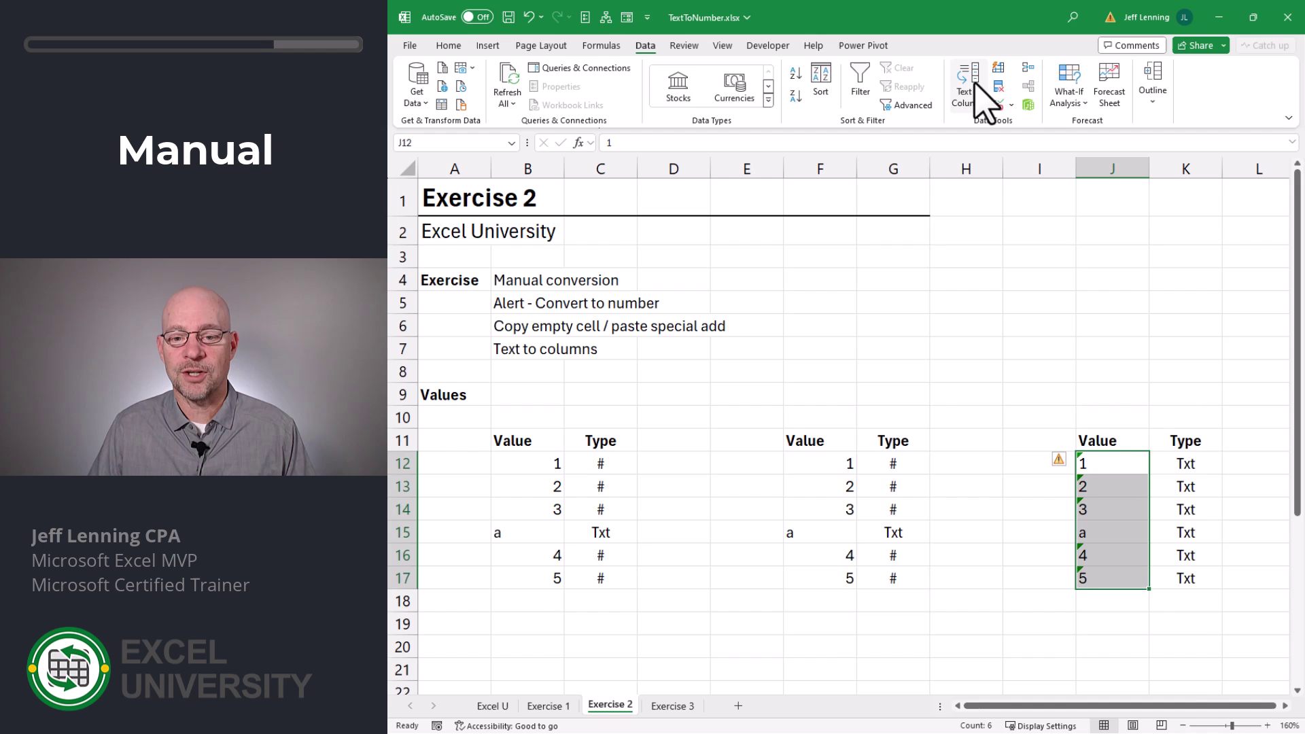
left_click(979, 98)
left_click(1089, 689)
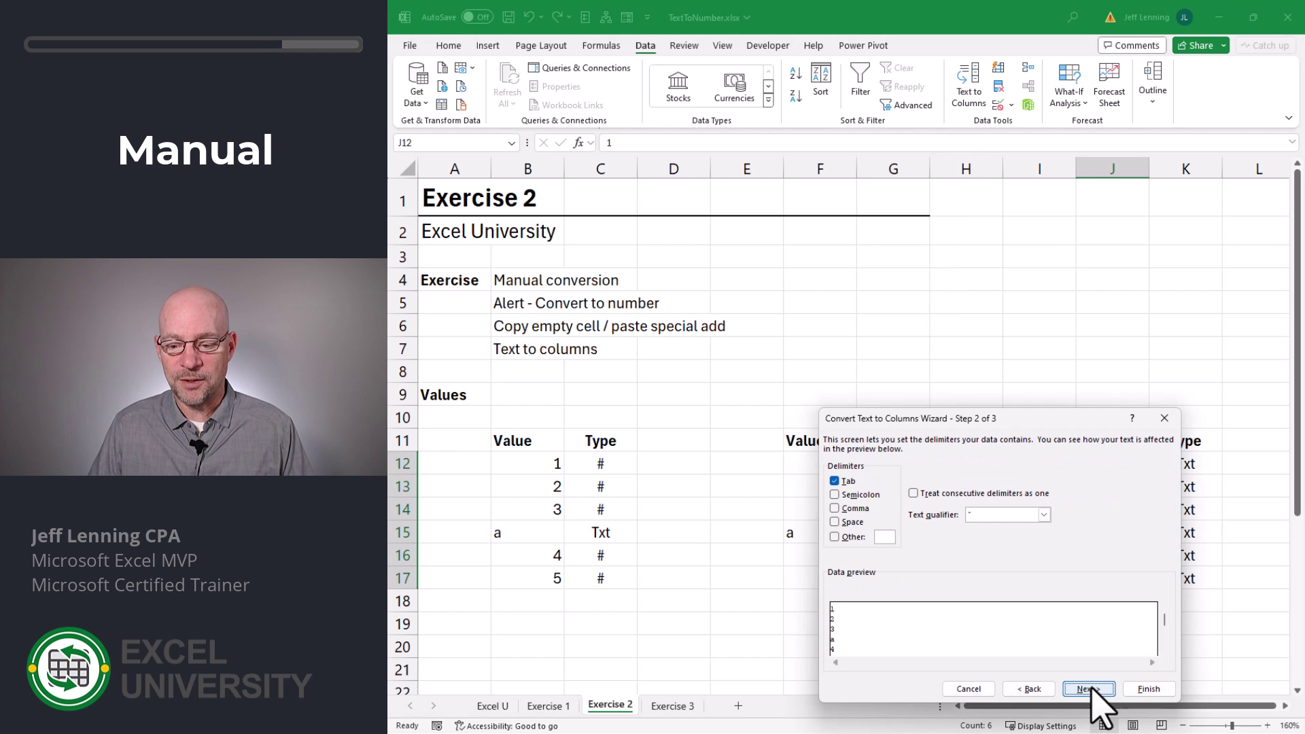
left_click(1089, 689)
left_click(1148, 689)
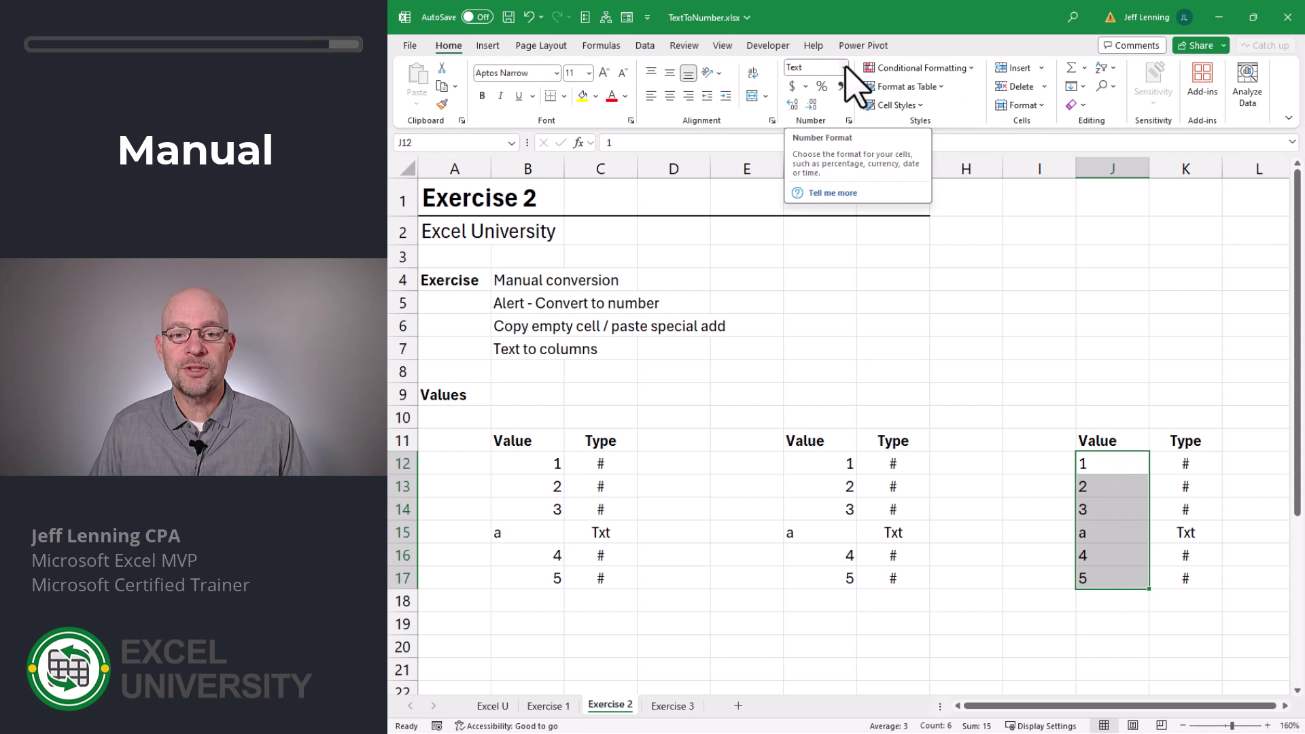
left_click(844, 67)
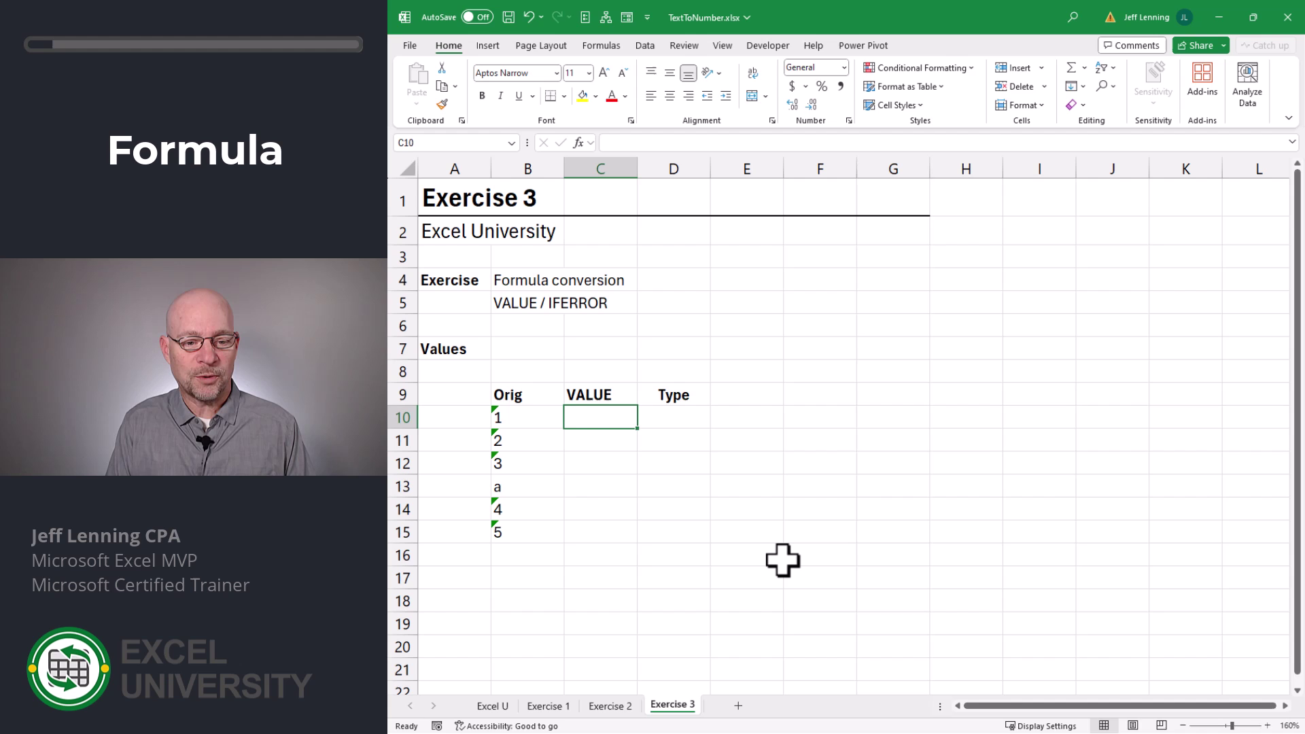
Step: Enter =VALUE(B10) in C10 and fill it down to C15
type("=va")
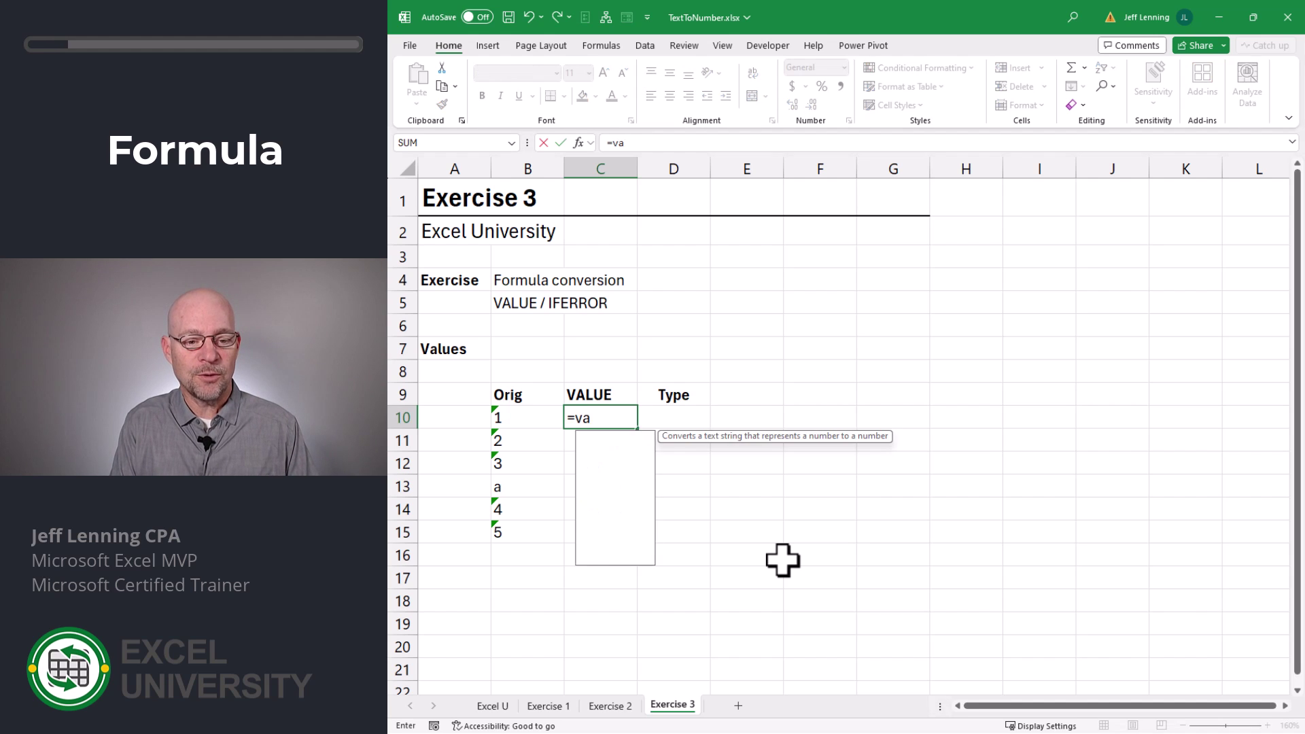
key("Tab")
key("Left")
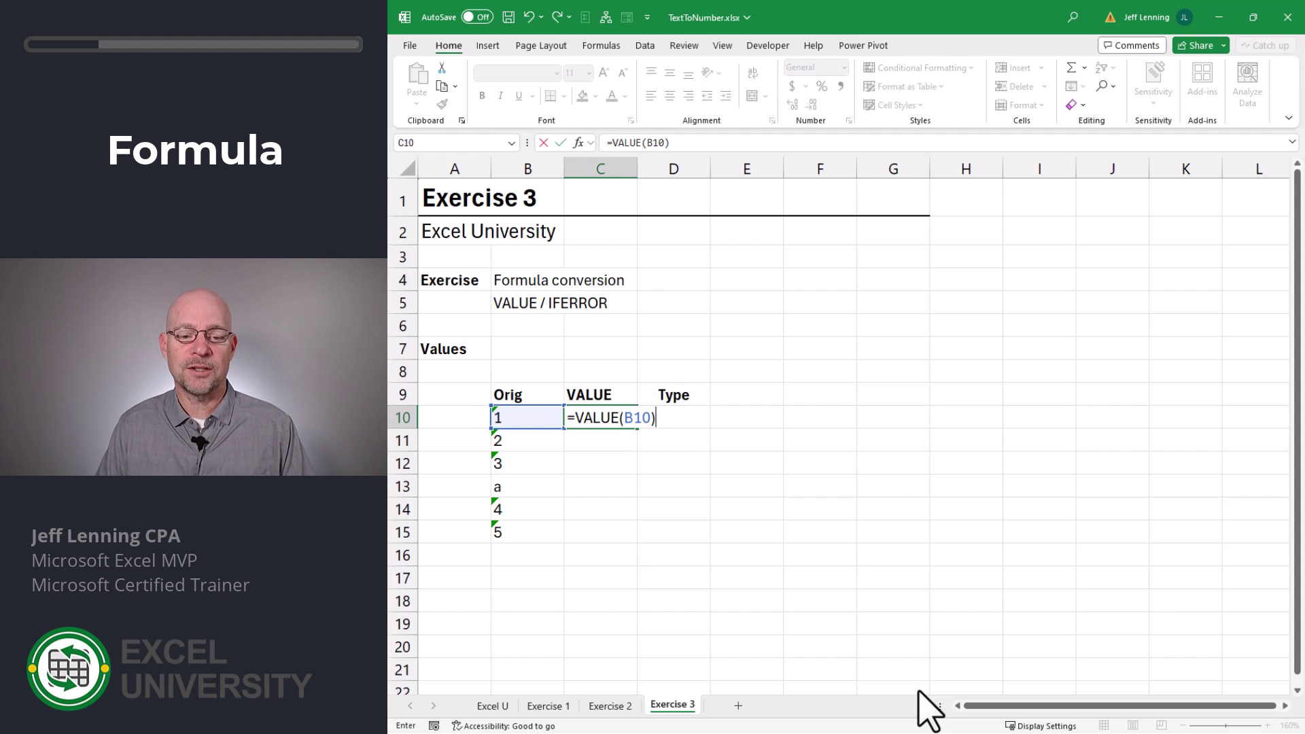
type(")")
key("Return")
key("Up")
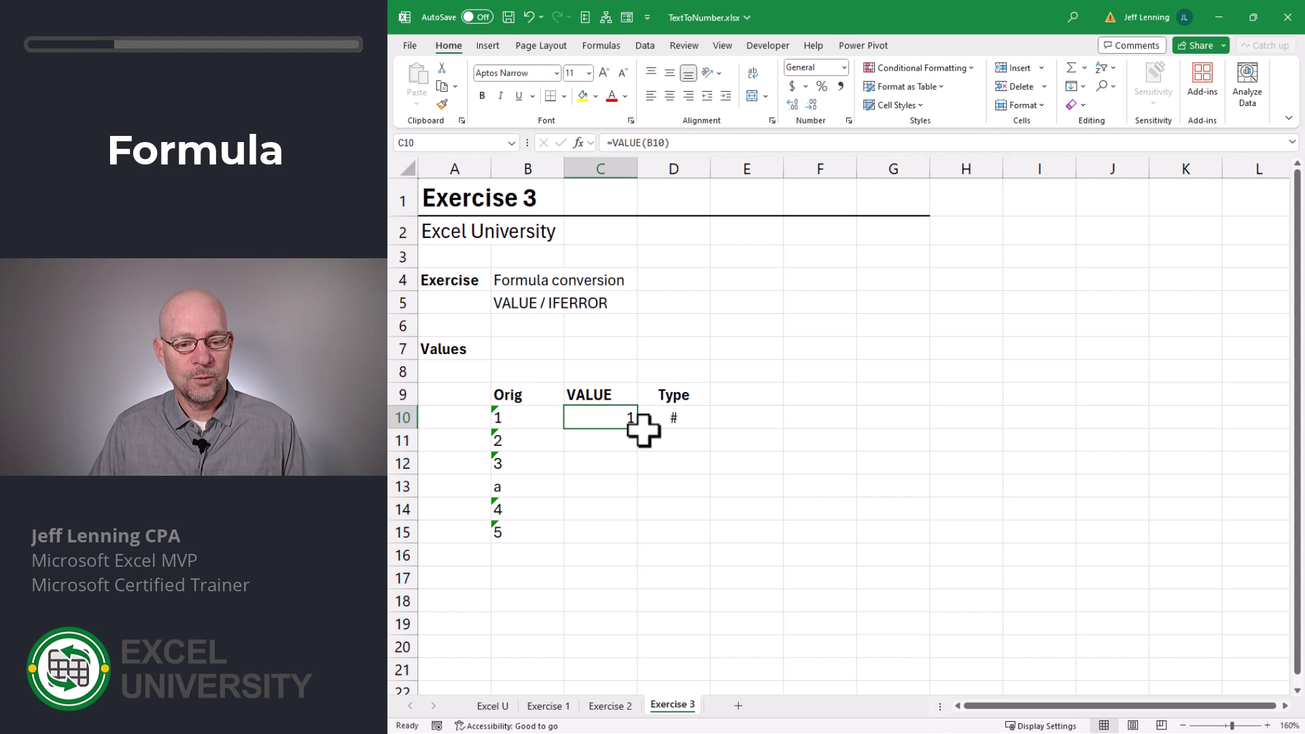
left_click_drag(641, 432, 636, 538)
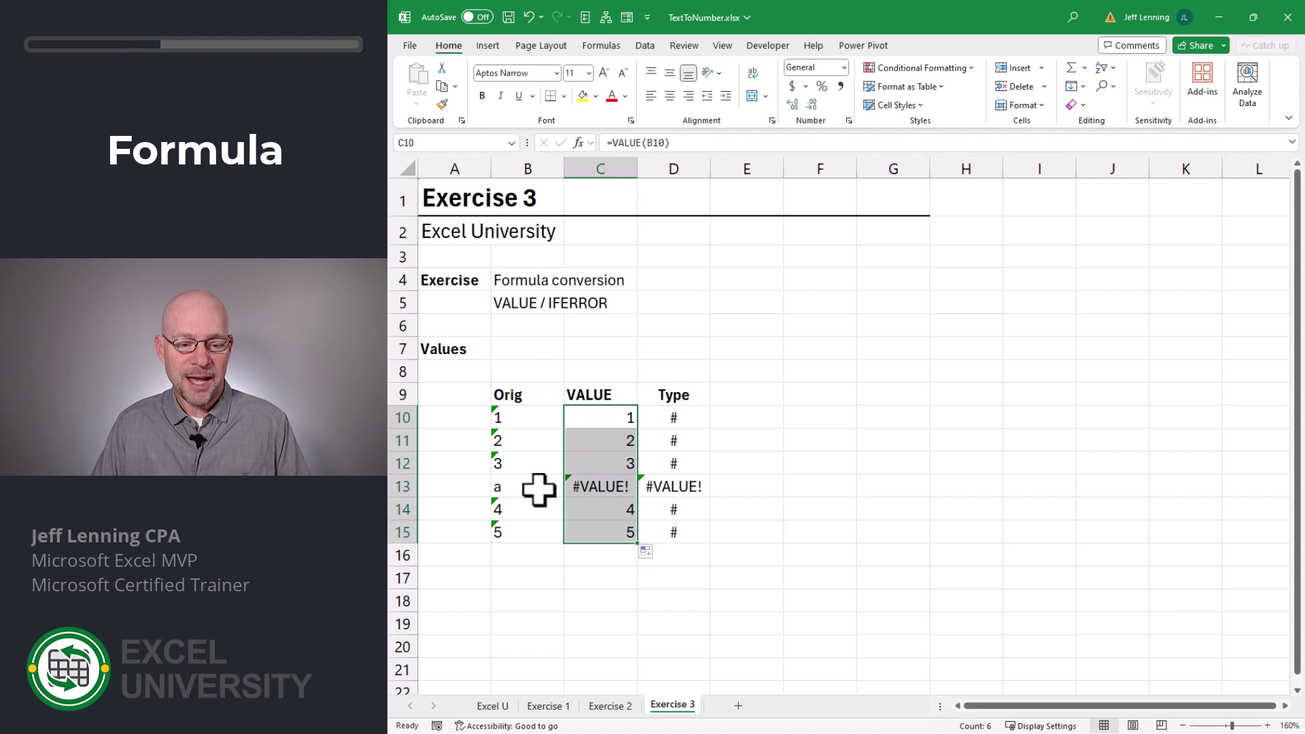
Step: Change C10 to =IFERROR(VALUE(B10),B10) and fill it down to C15
left_click(589, 486)
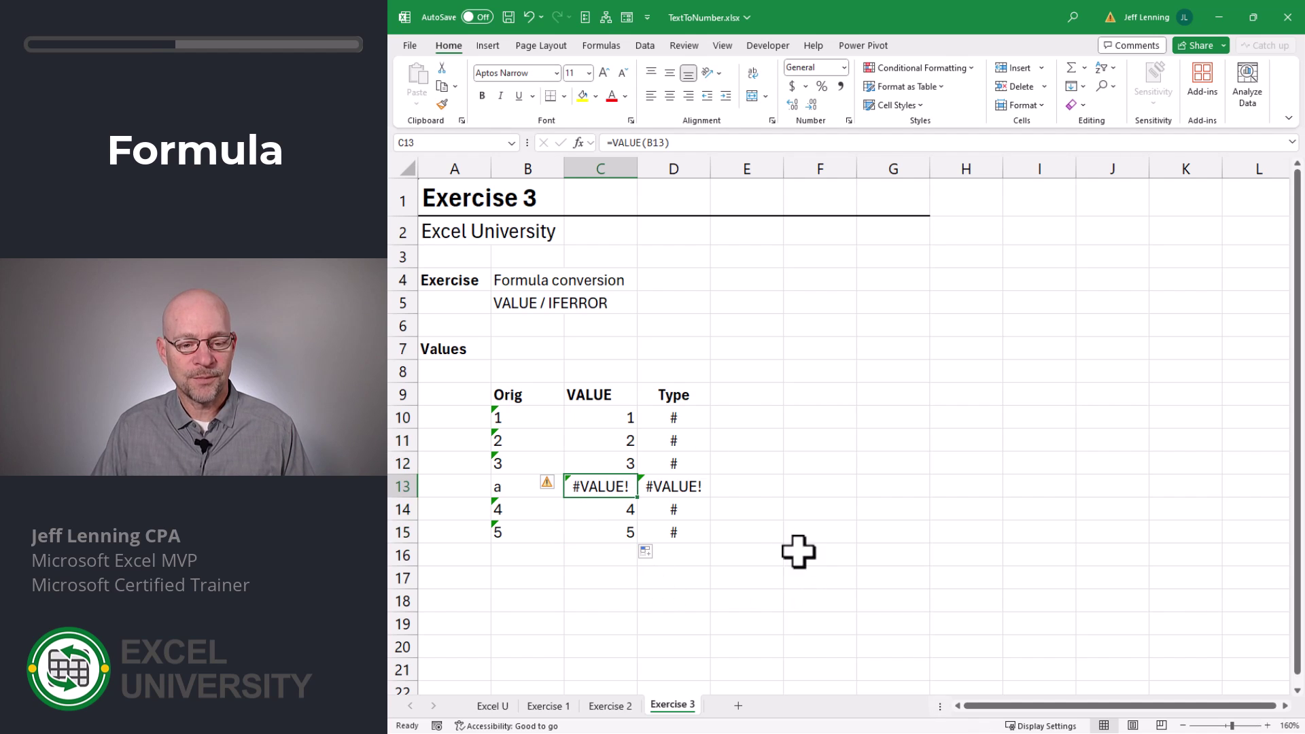
left_click(604, 414)
key("F2")
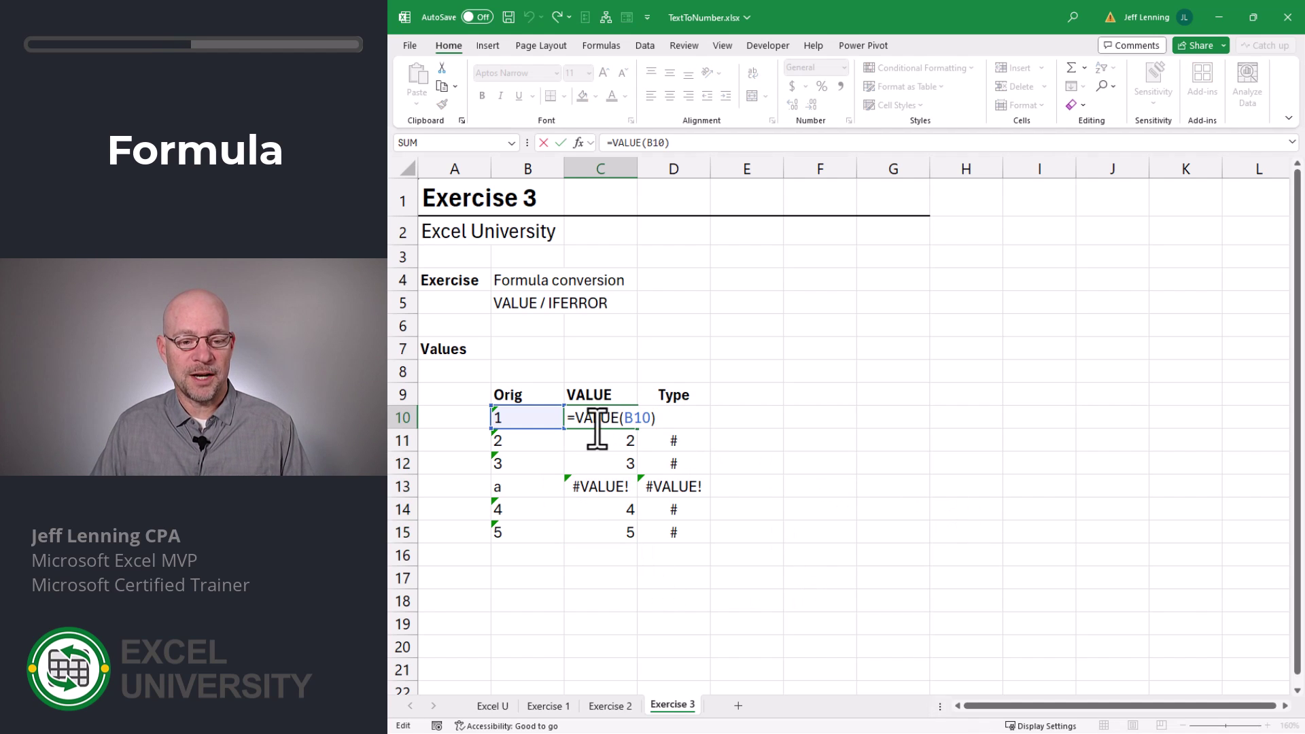
type("IFERROR(")
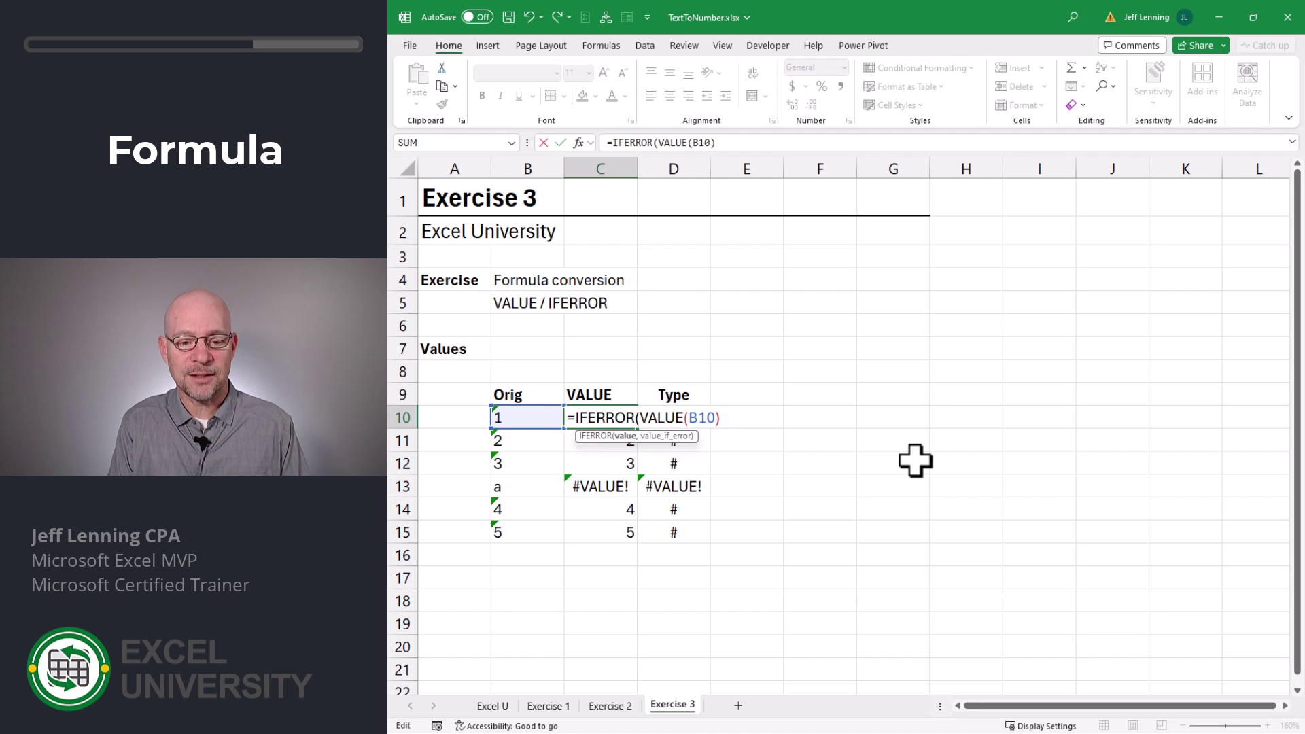
type(",B1")
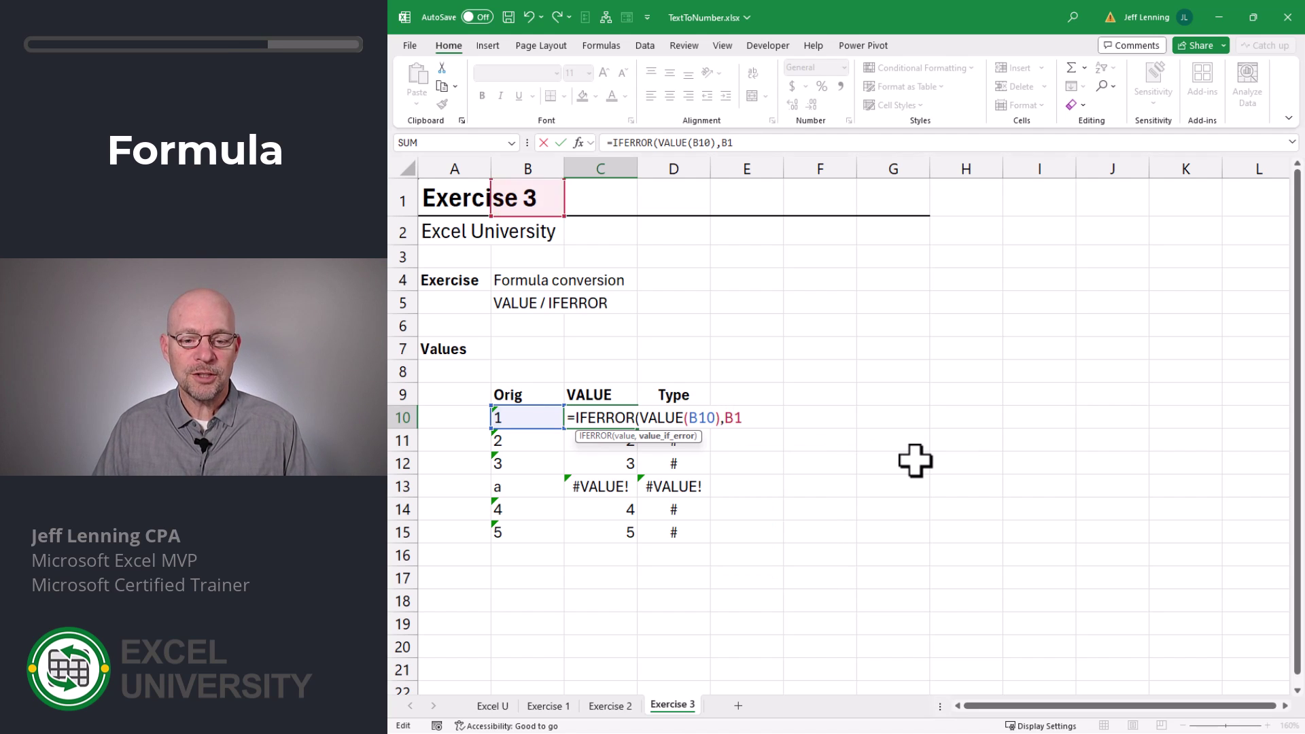
type("0)")
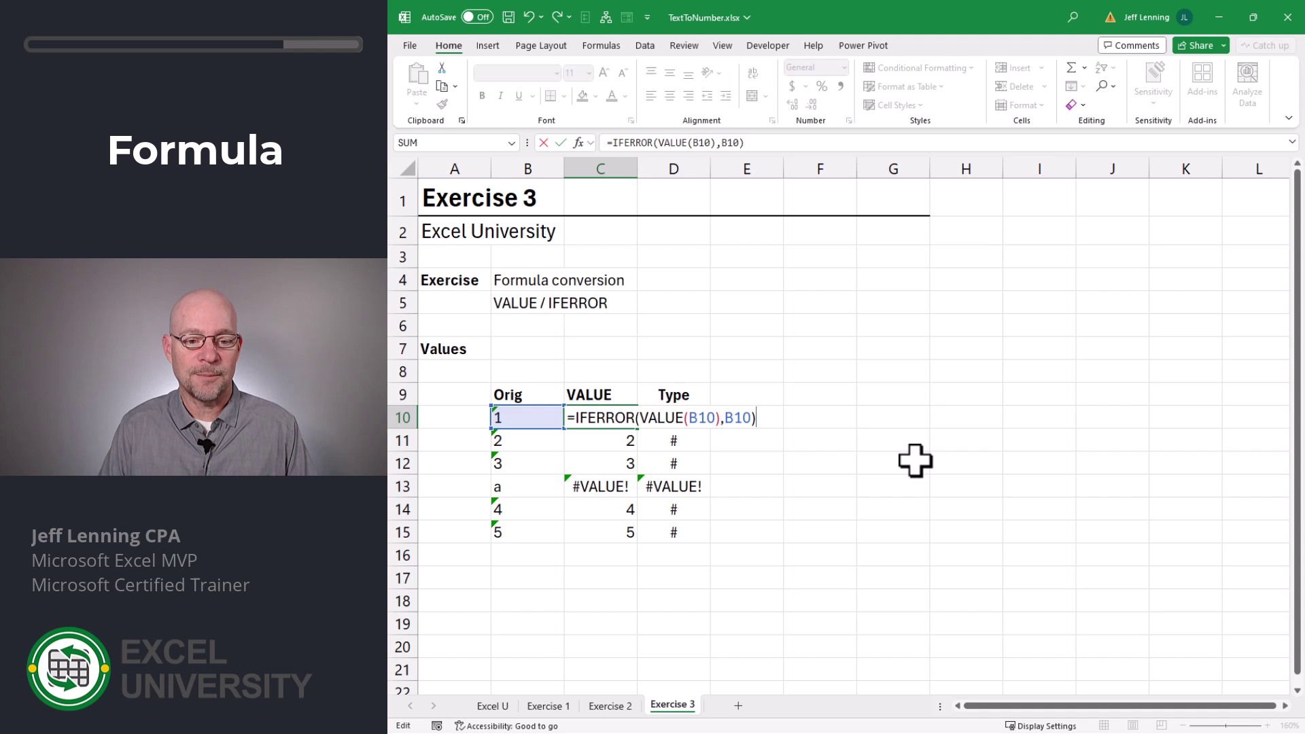
key("Return")
left_click(615, 413)
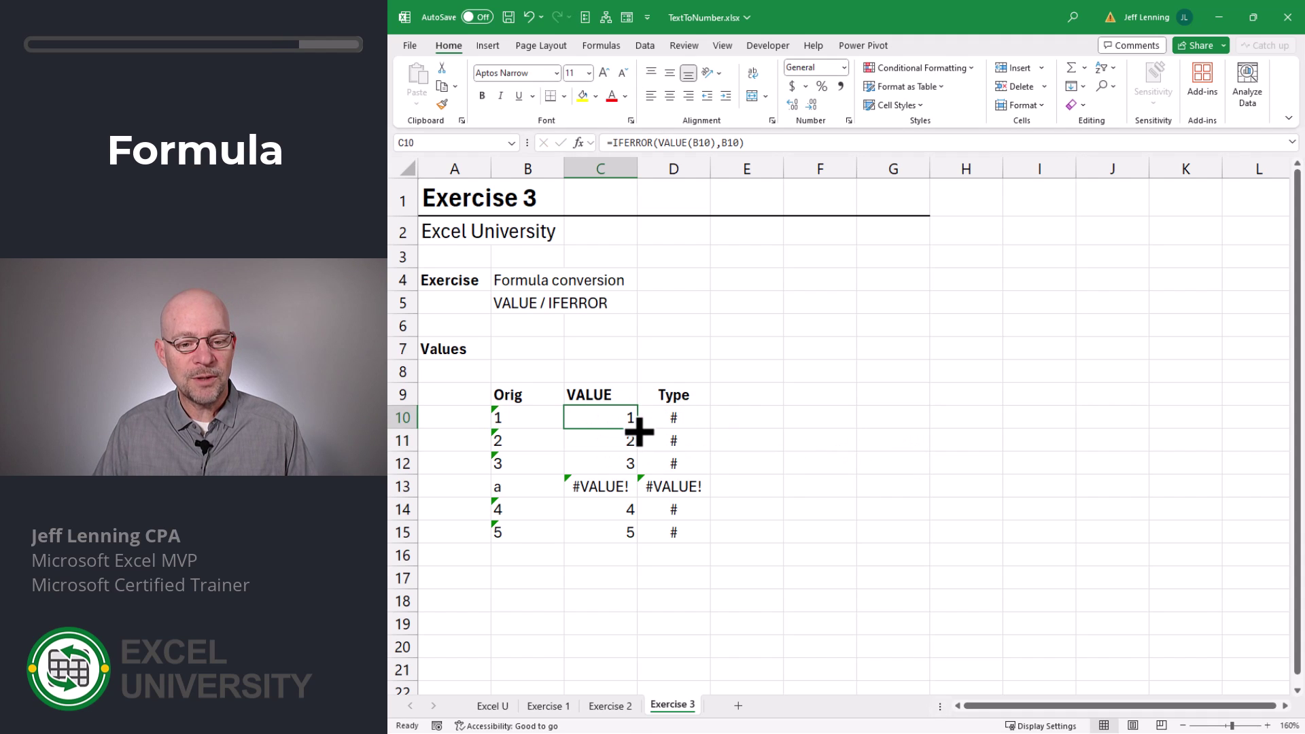
left_click_drag(637, 429, 642, 542)
left_click(891, 538)
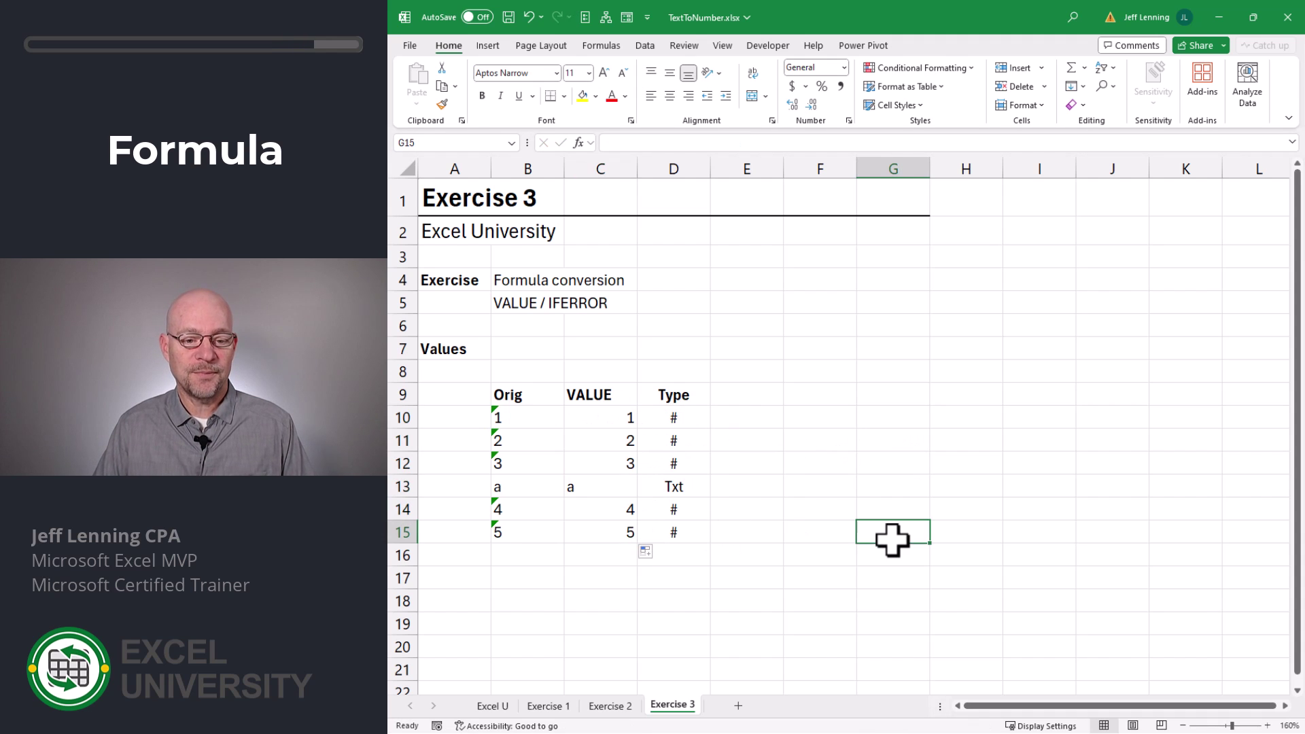